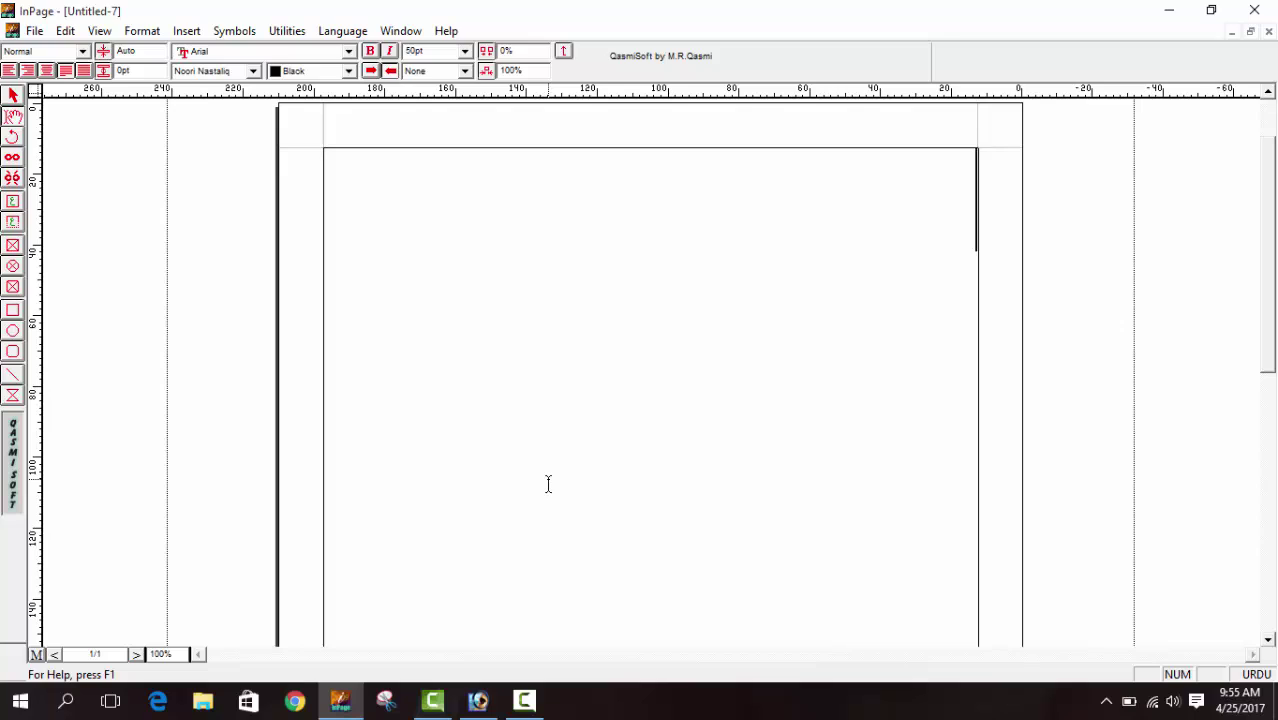
{"action": "mouse_move", "coordinate": [499, 695]}
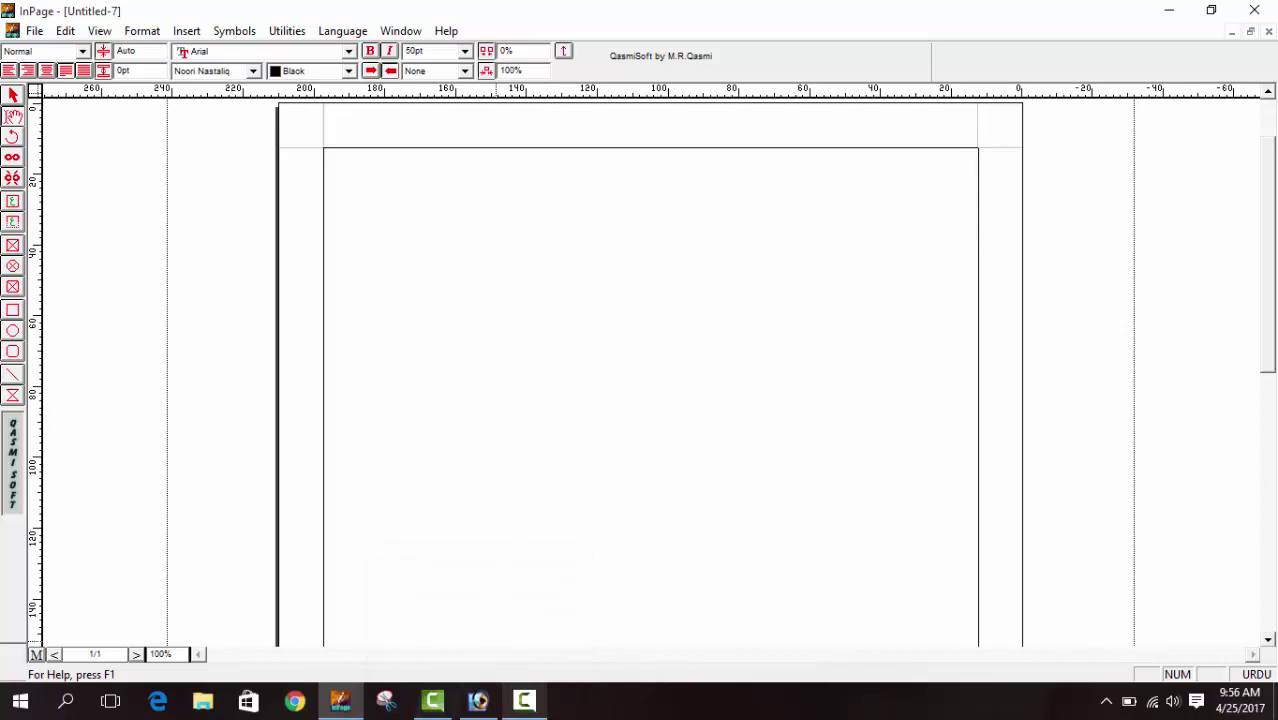
{"action": "left_click", "coordinate": [480, 701]}
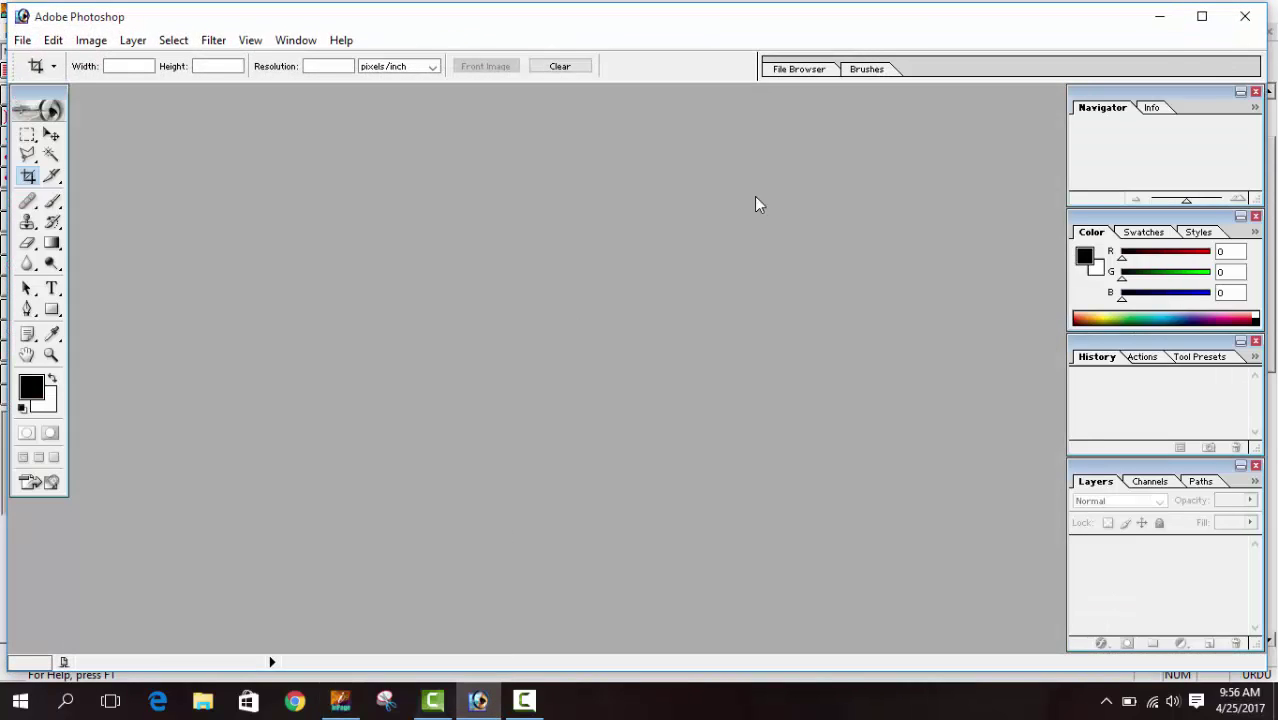
{"action": "left_click", "coordinate": [1158, 18]}
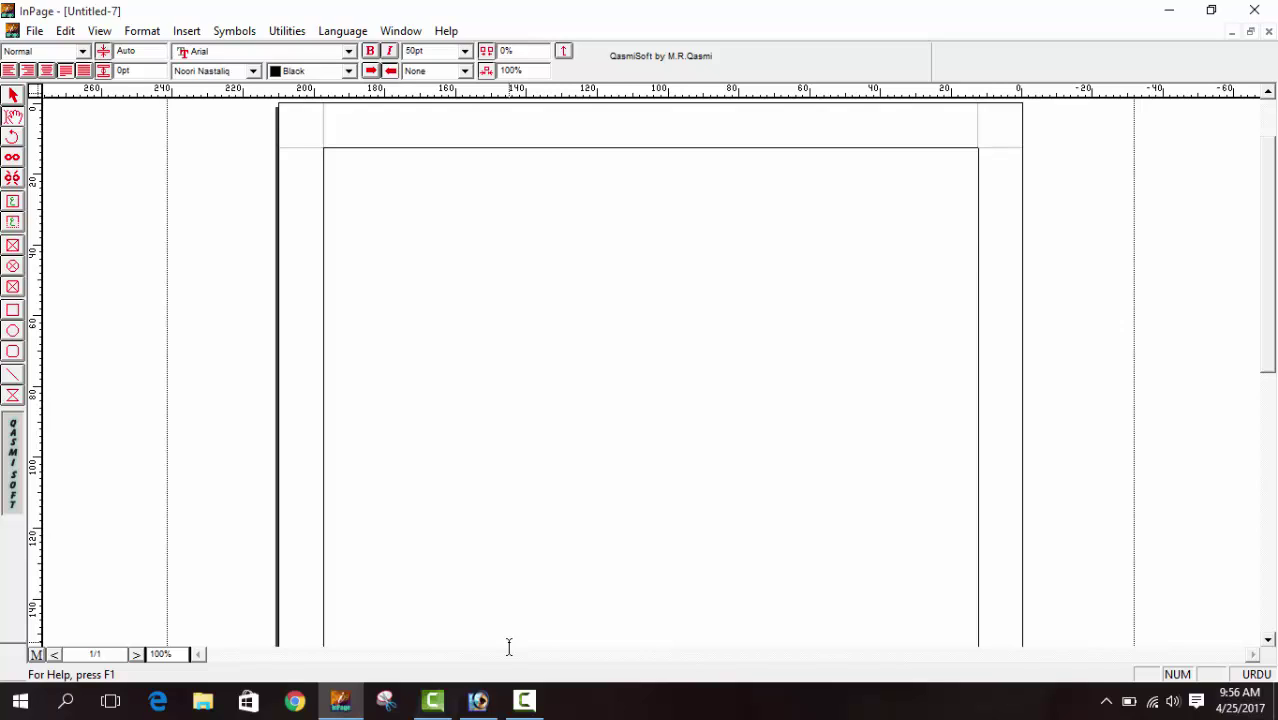
Step: Write the Urdu sentence "اردوان پیچ کو آڈاب فوٹوشاپ میں لے جانے کا طریقہ کیا ہے۔" on the blank page
{"action": "type", "text": "اردوان"}
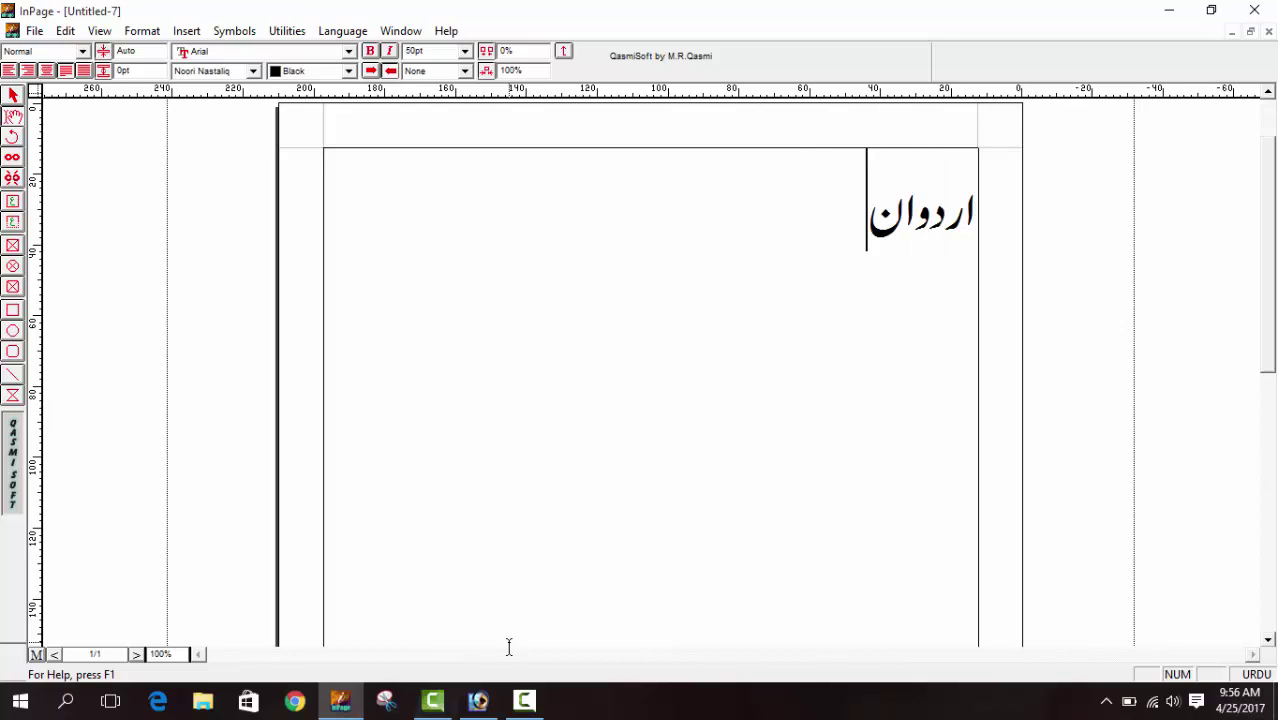
{"action": "type", "text": " پچج"}
{"action": "key", "text": "BackSpace"}
{"action": "key", "text": "BackSpace"}
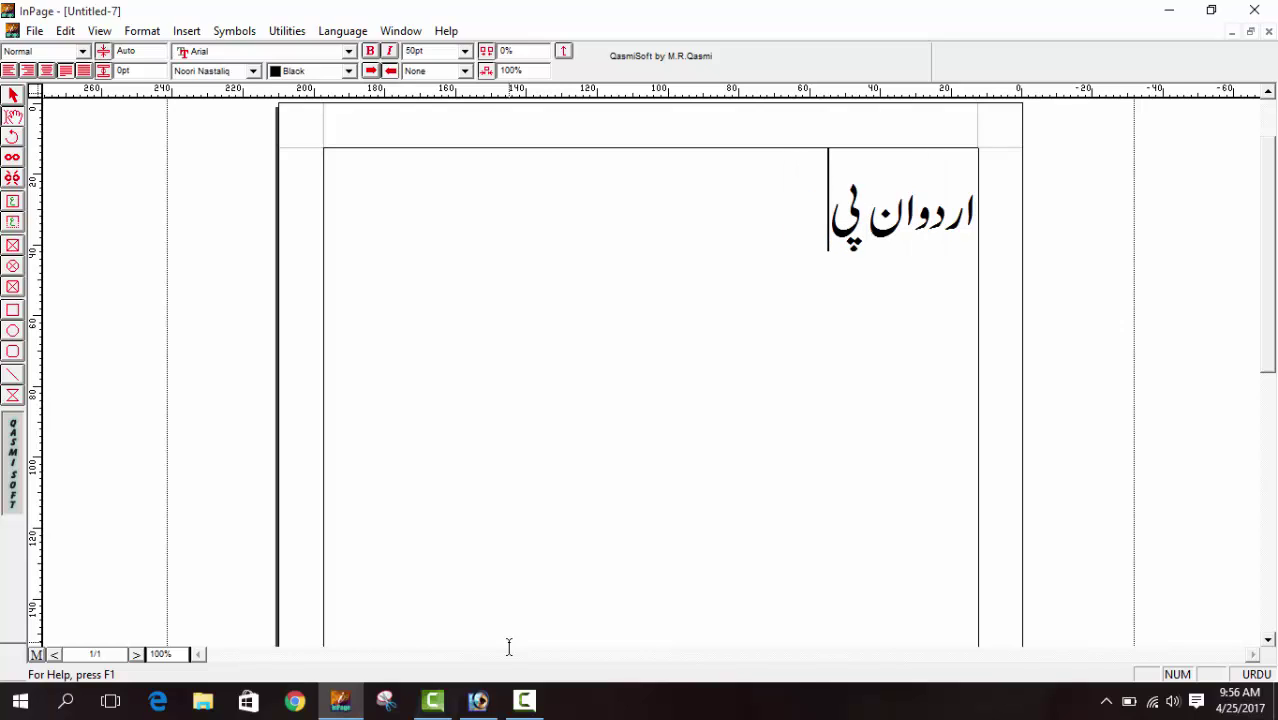
{"action": "type", "text": "ج کو"}
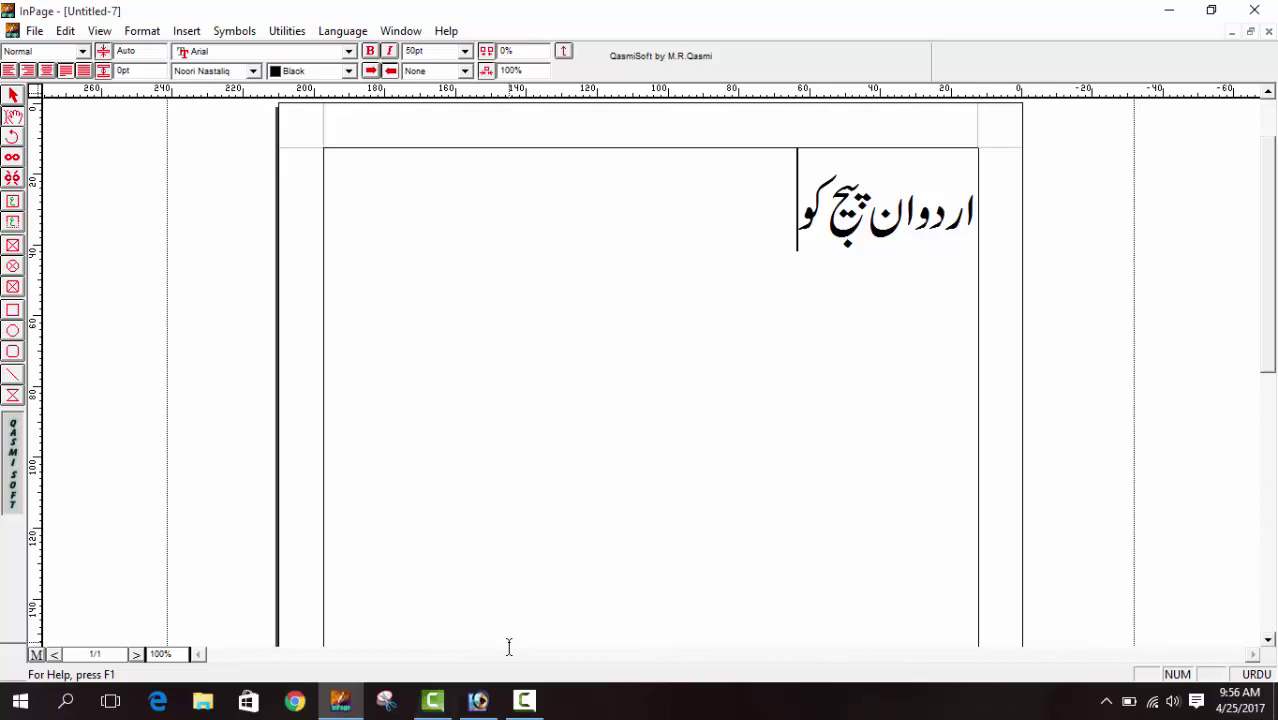
{"action": "type", "text": "آ"}
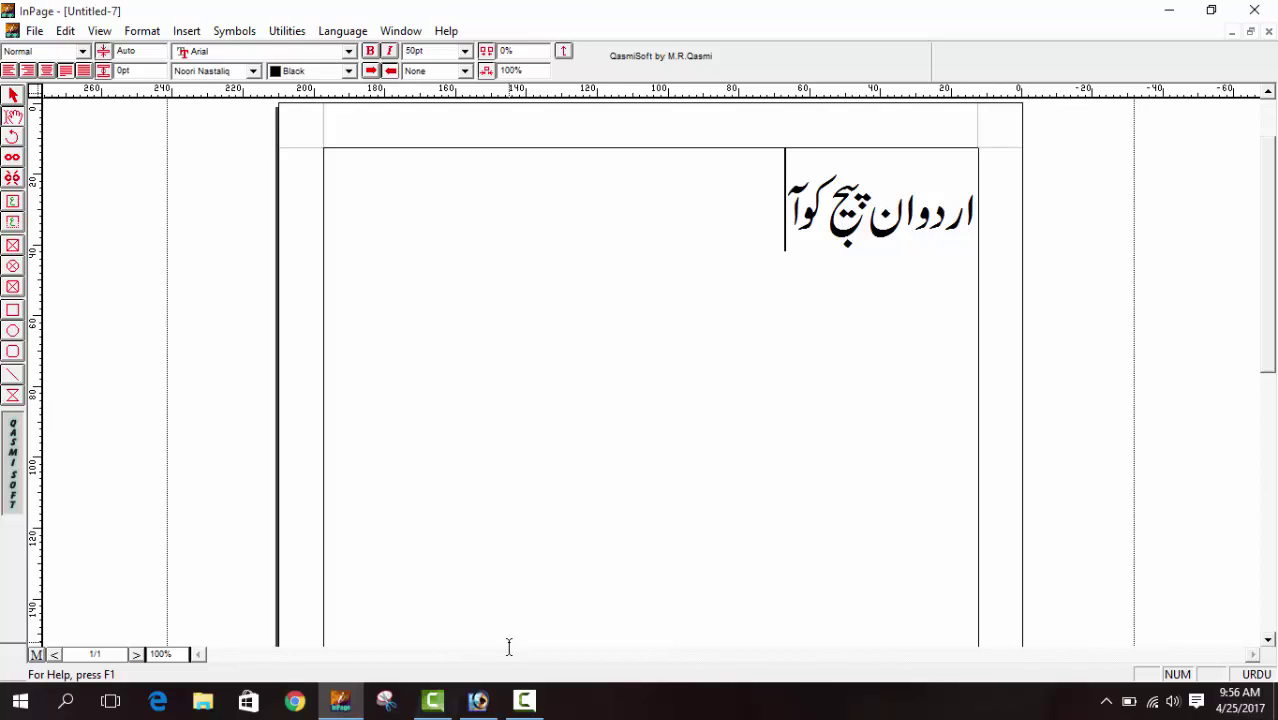
{"action": "type", "text": "ڈاب فو"}
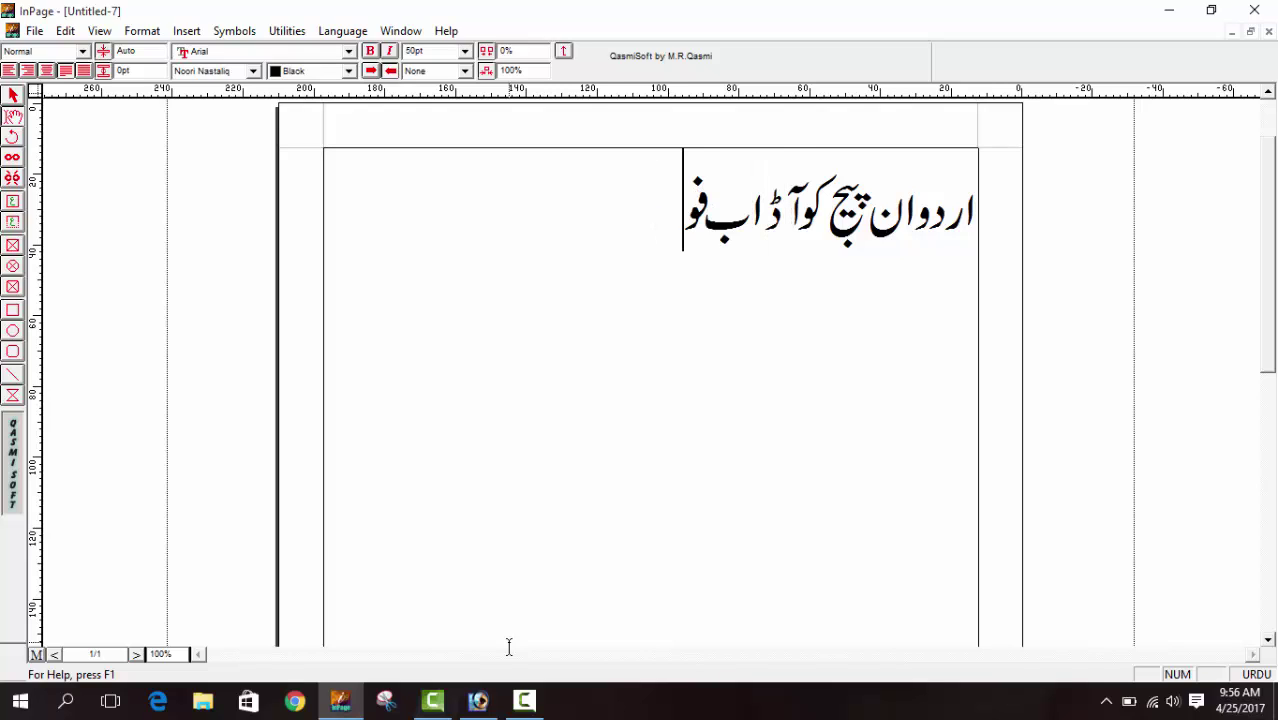
{"action": "type", "text": "ٹوشاب"}
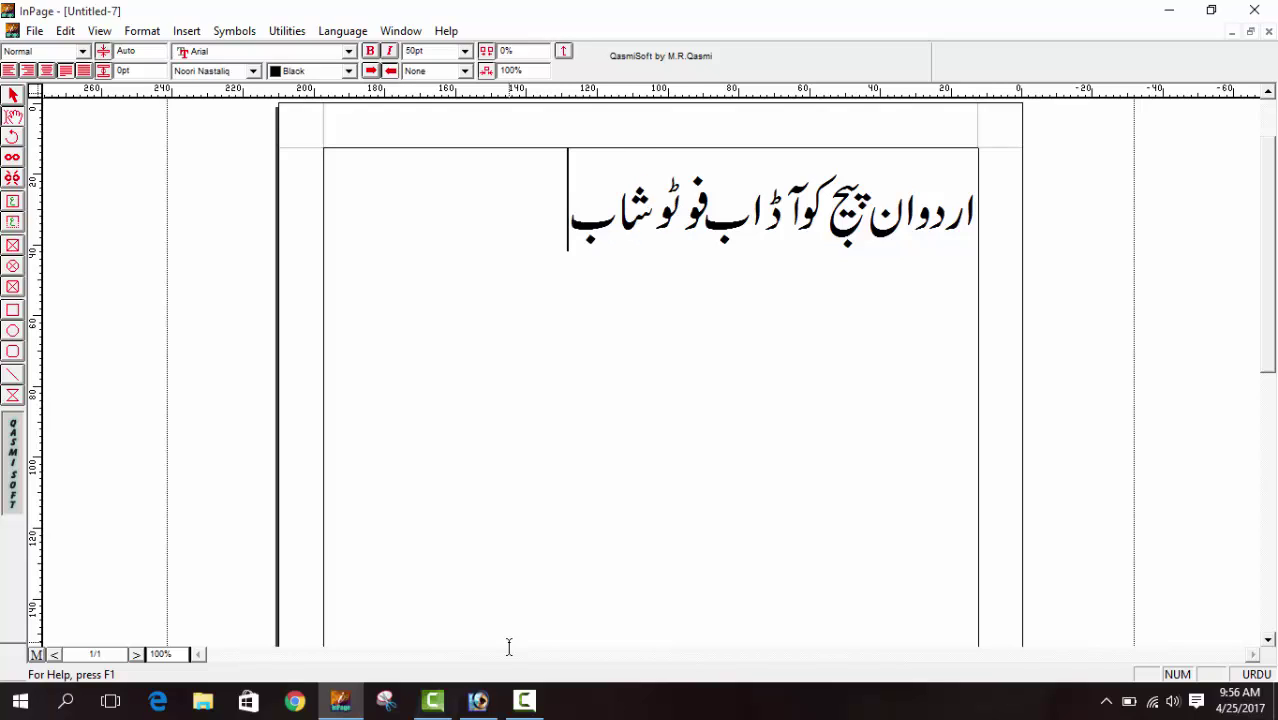
{"action": "key", "text": "BackSpace"}
{"action": "type", "text": "پ میں"}
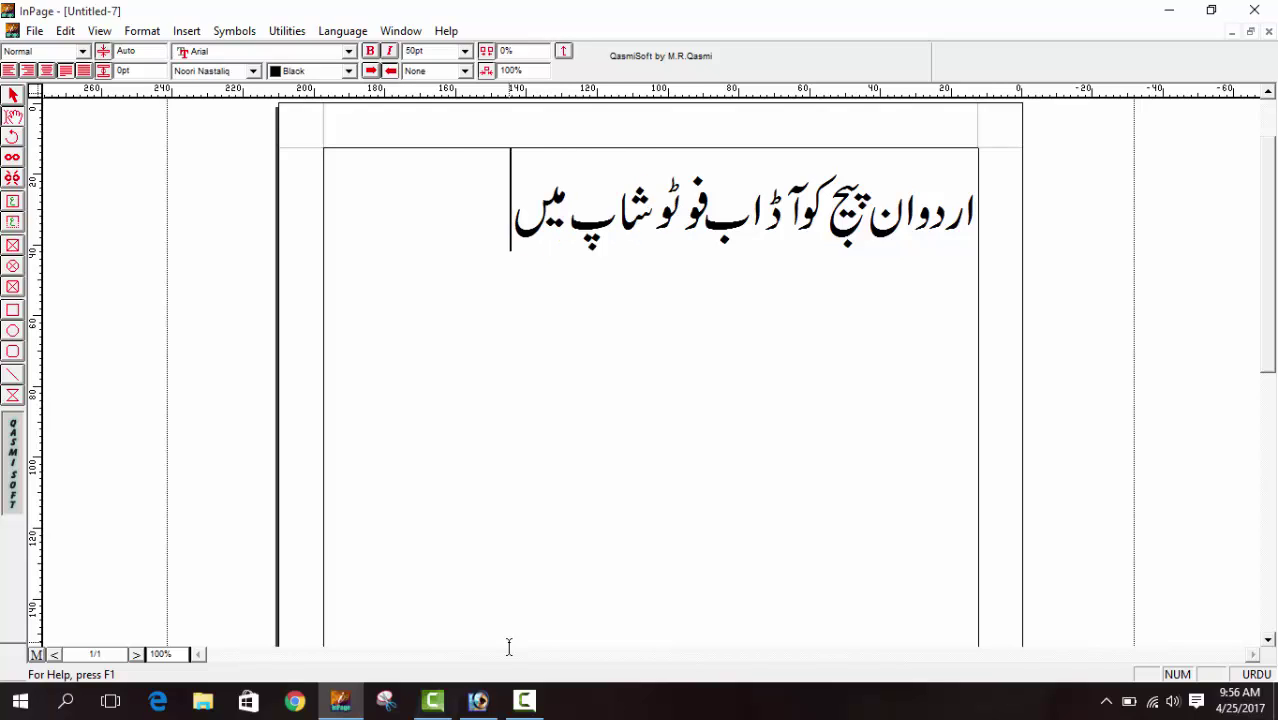
{"action": "type", "text": " لے جانے کا"}
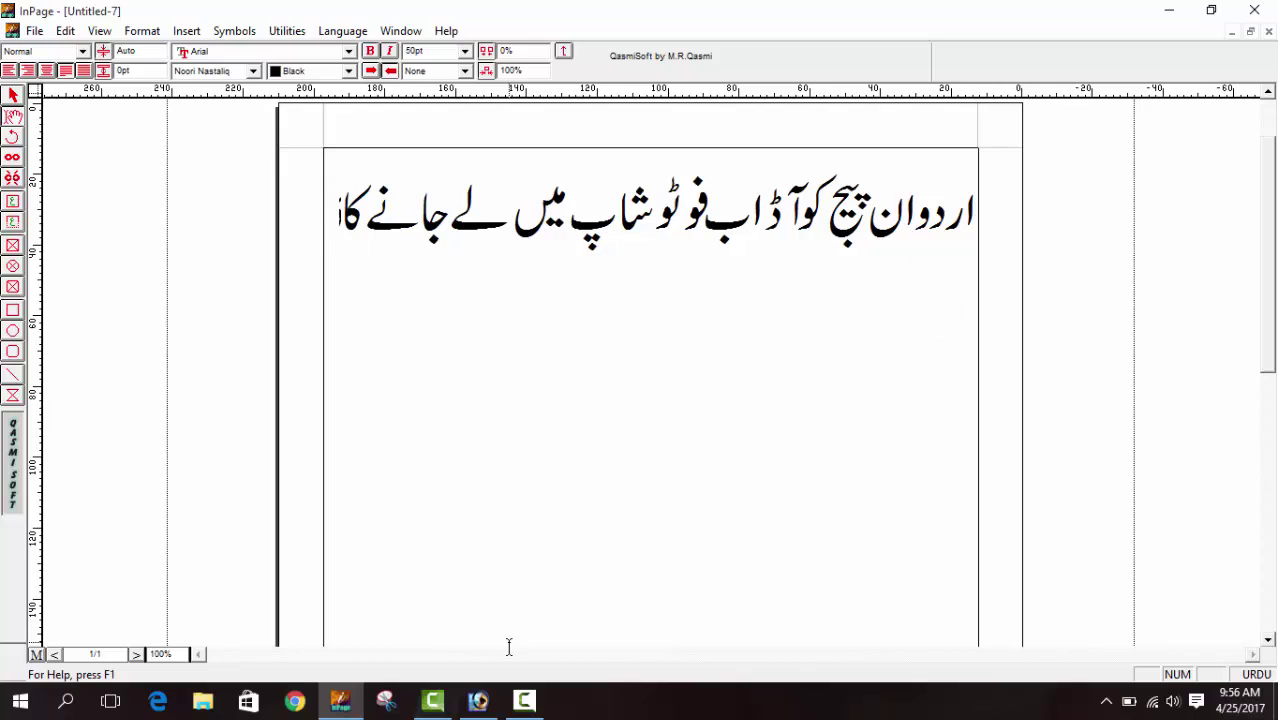
{"action": "type", "text": " طریقہ کیا ہے،"}
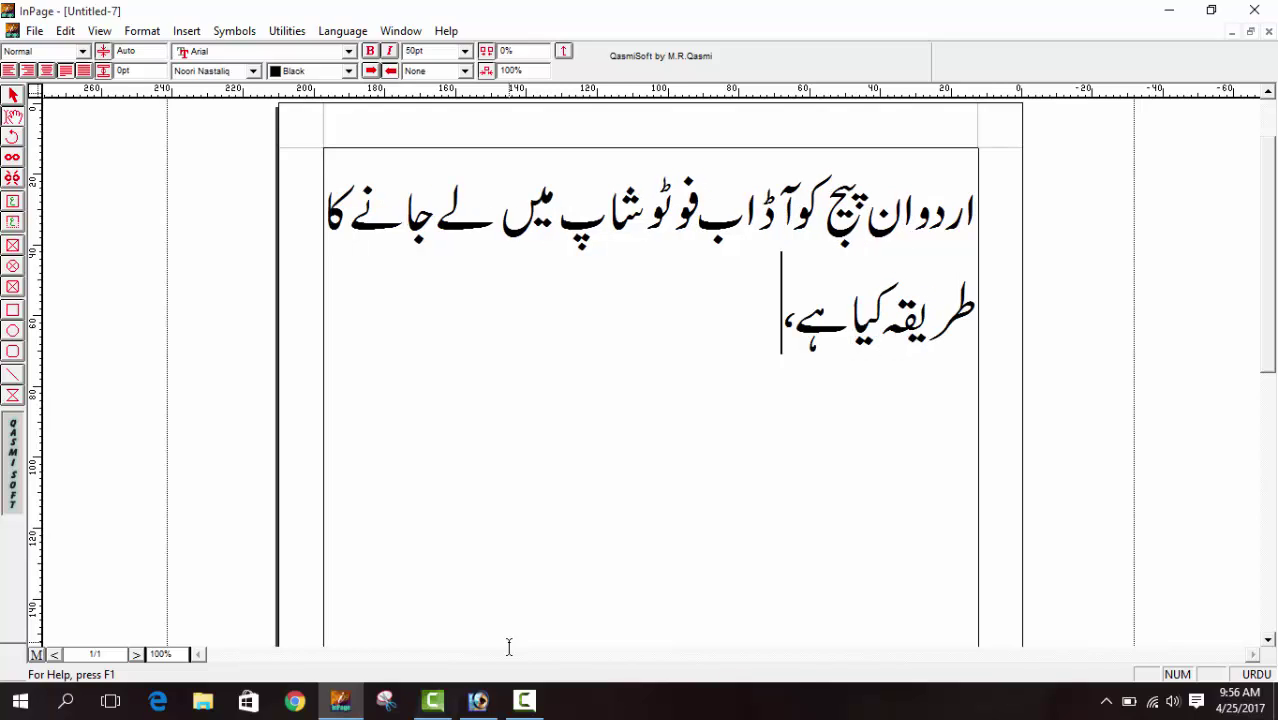
{"action": "key", "text": "BackSpace"}
{"action": "type", "text": "۔"}
{"action": "left_click", "coordinate": [478, 700]}
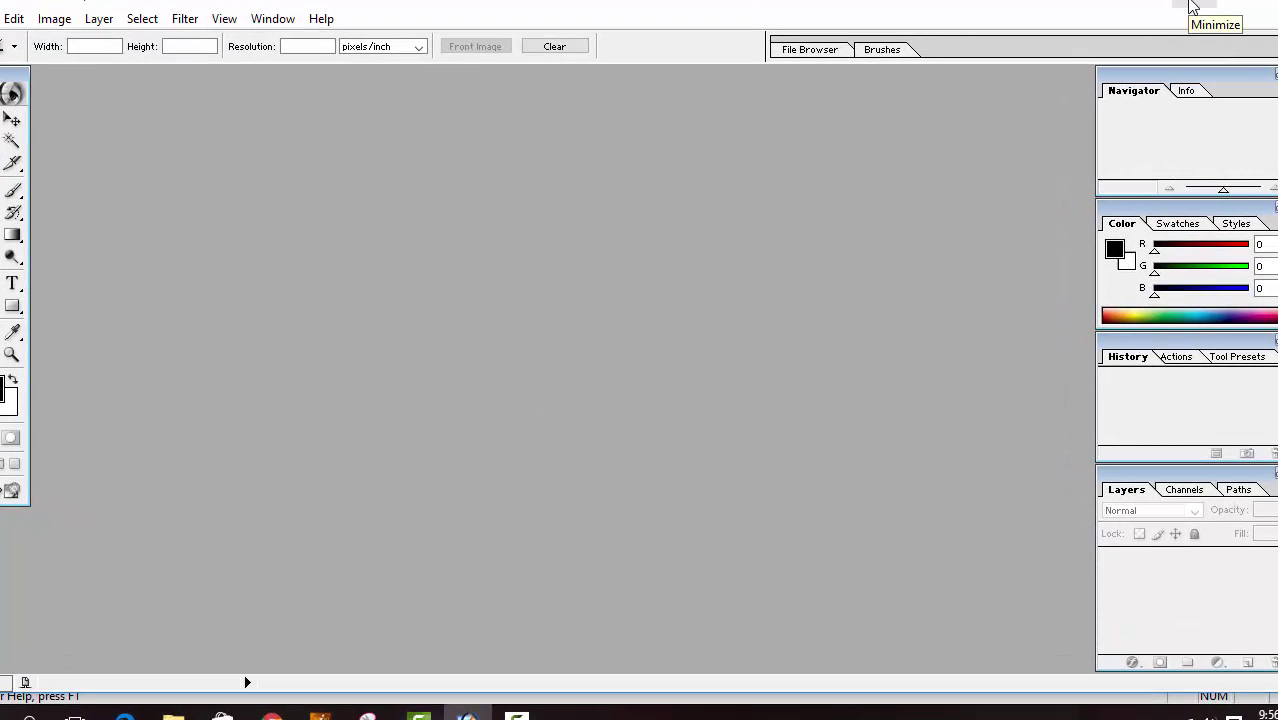
{"action": "left_click", "coordinate": [1190, 7]}
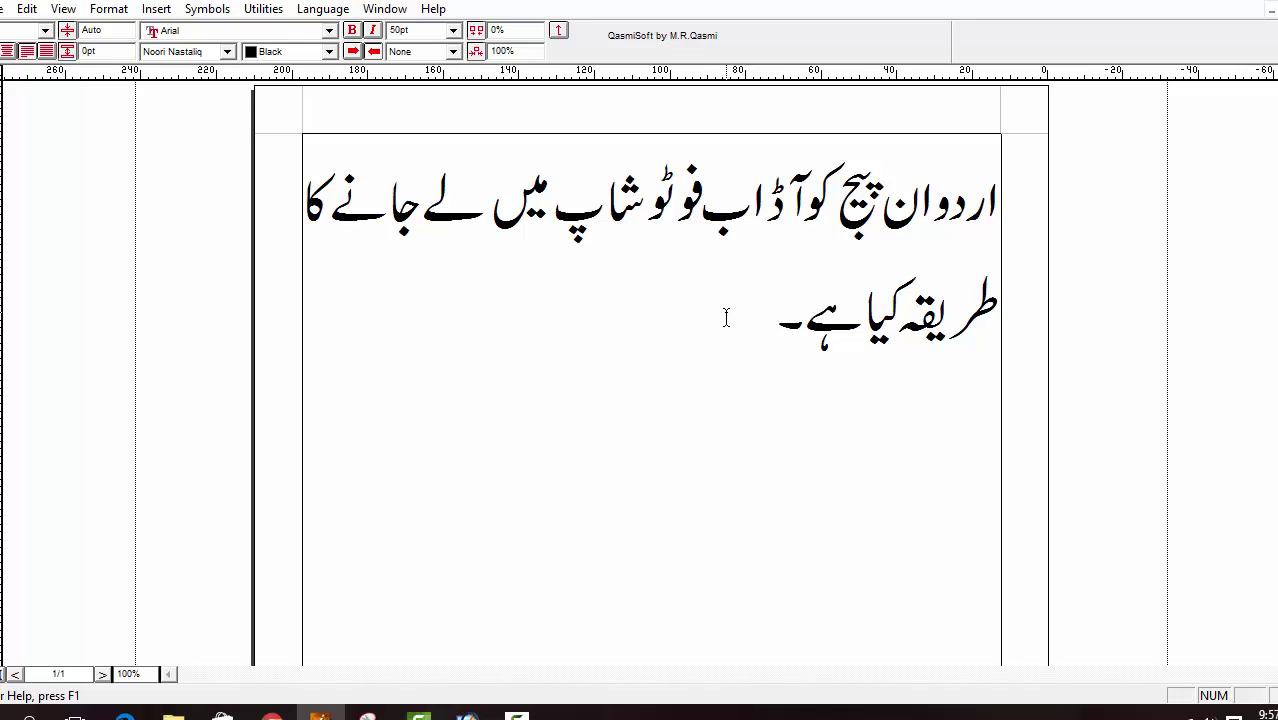
Step: Export page 1 as a picture named "file 1" to the Desktop in the Encapsulated PostScript Files format
{"action": "left_click", "coordinate": [4, 9]}
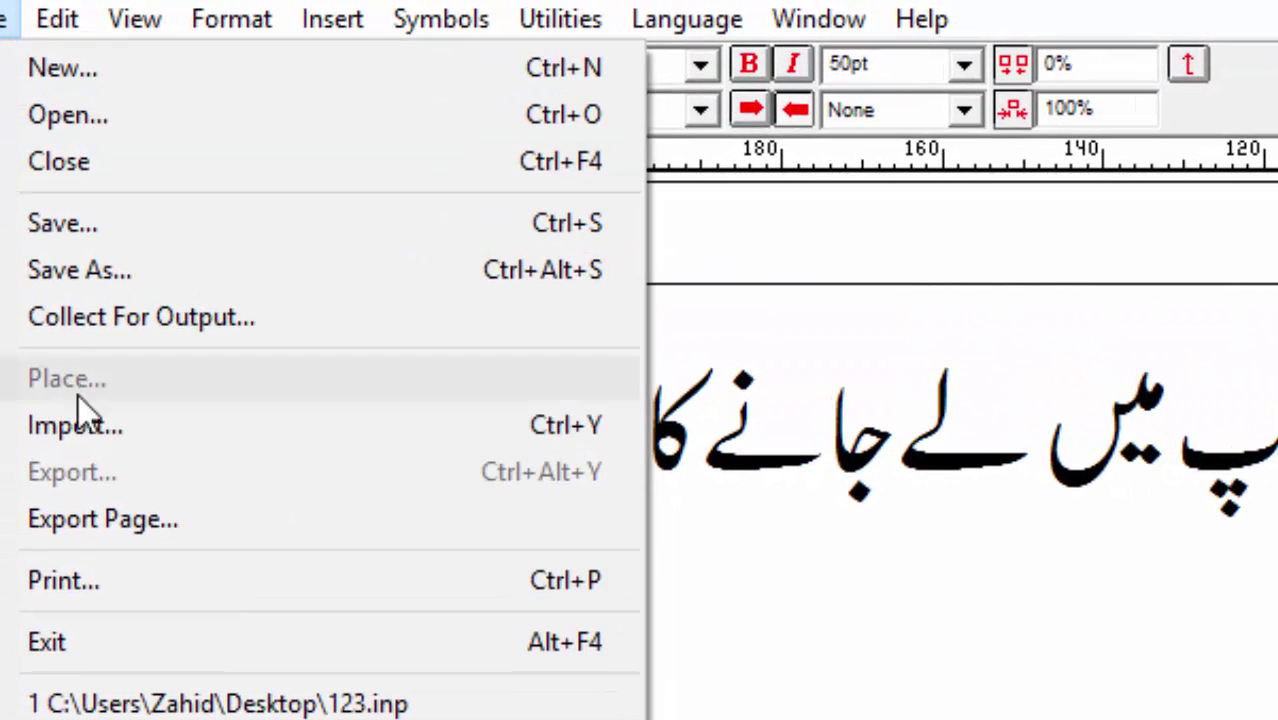
{"action": "left_click", "coordinate": [125, 521]}
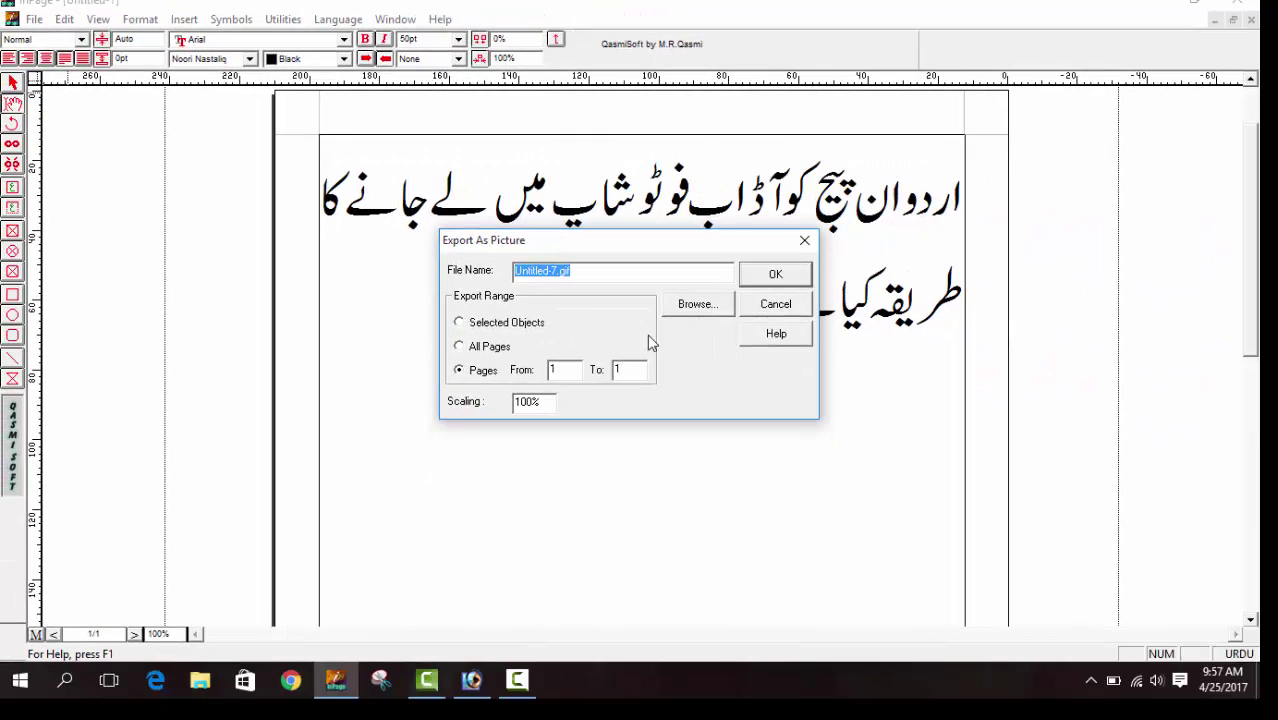
{"action": "left_click", "coordinate": [697, 304]}
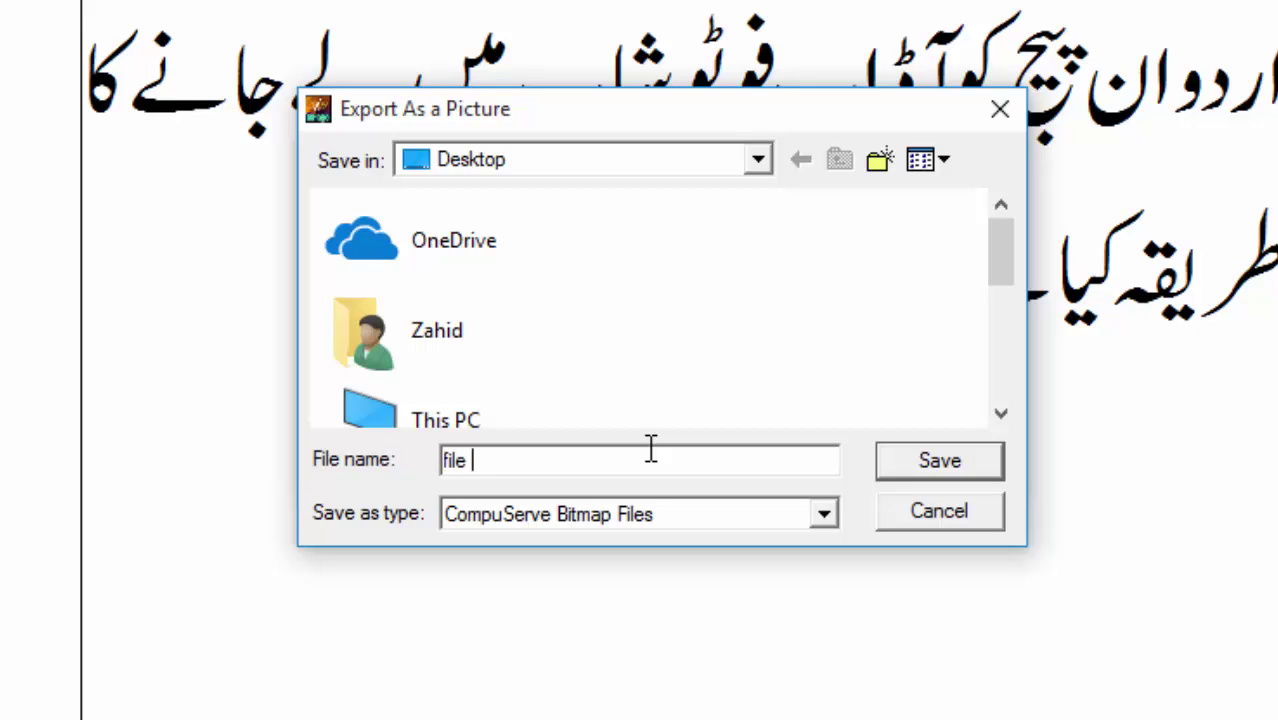
{"action": "left_click", "coordinate": [530, 520]}
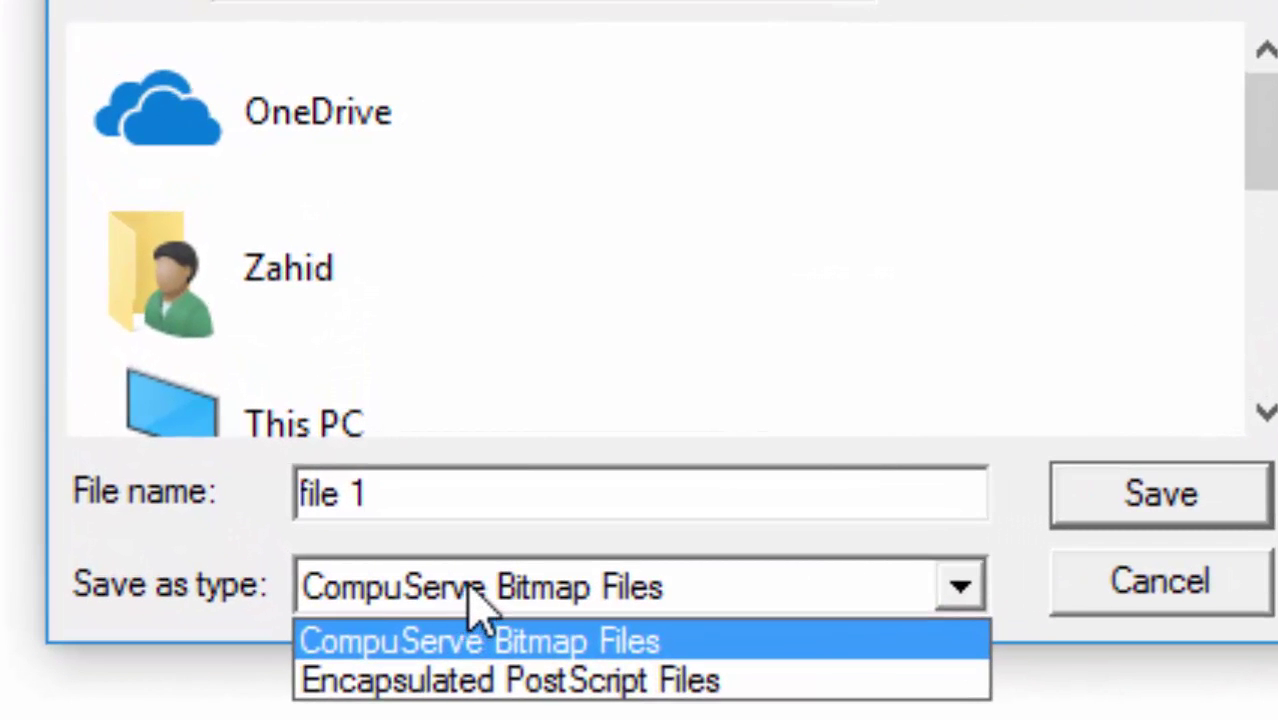
{"action": "left_click", "coordinate": [470, 682]}
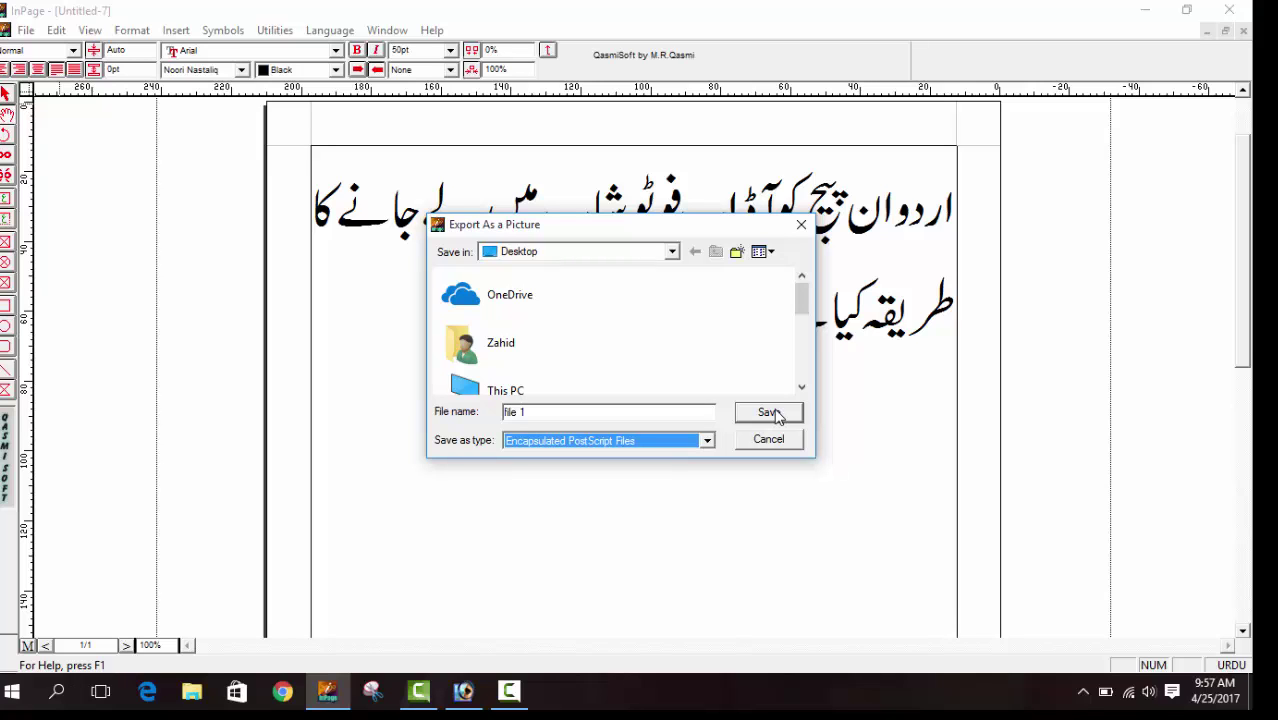
{"action": "left_click", "coordinate": [777, 416]}
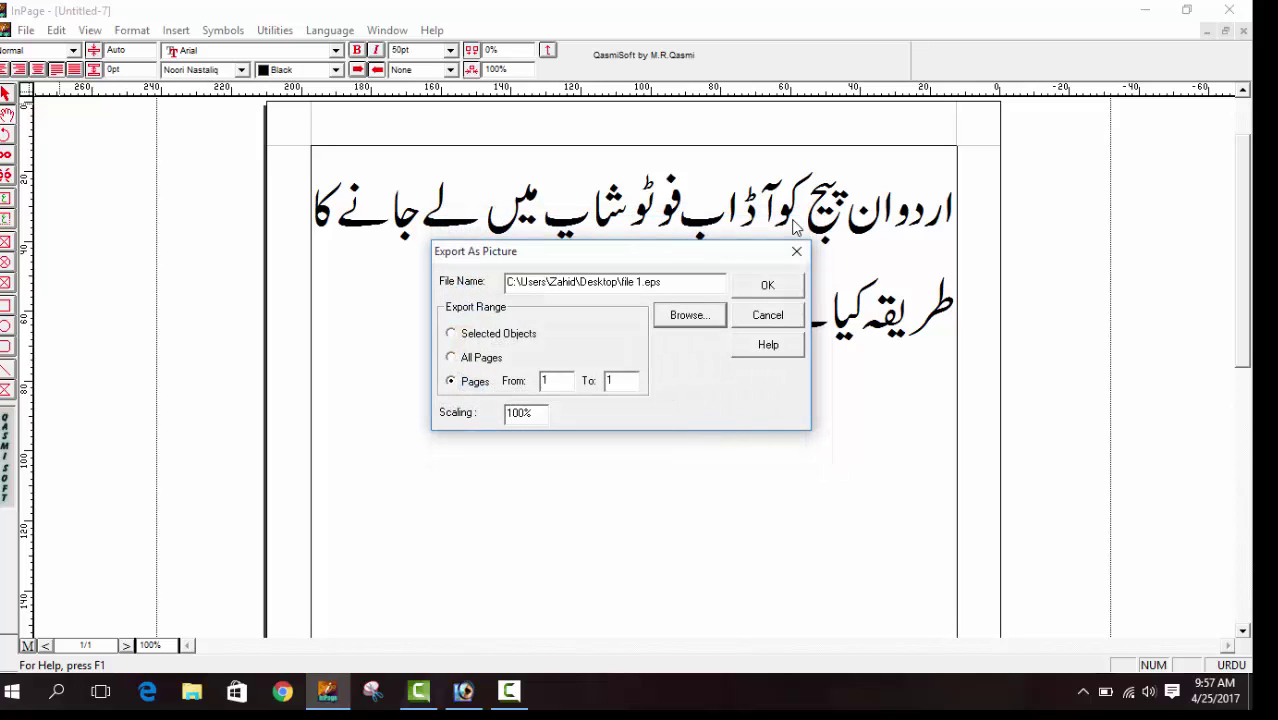
{"action": "left_click", "coordinate": [768, 286]}
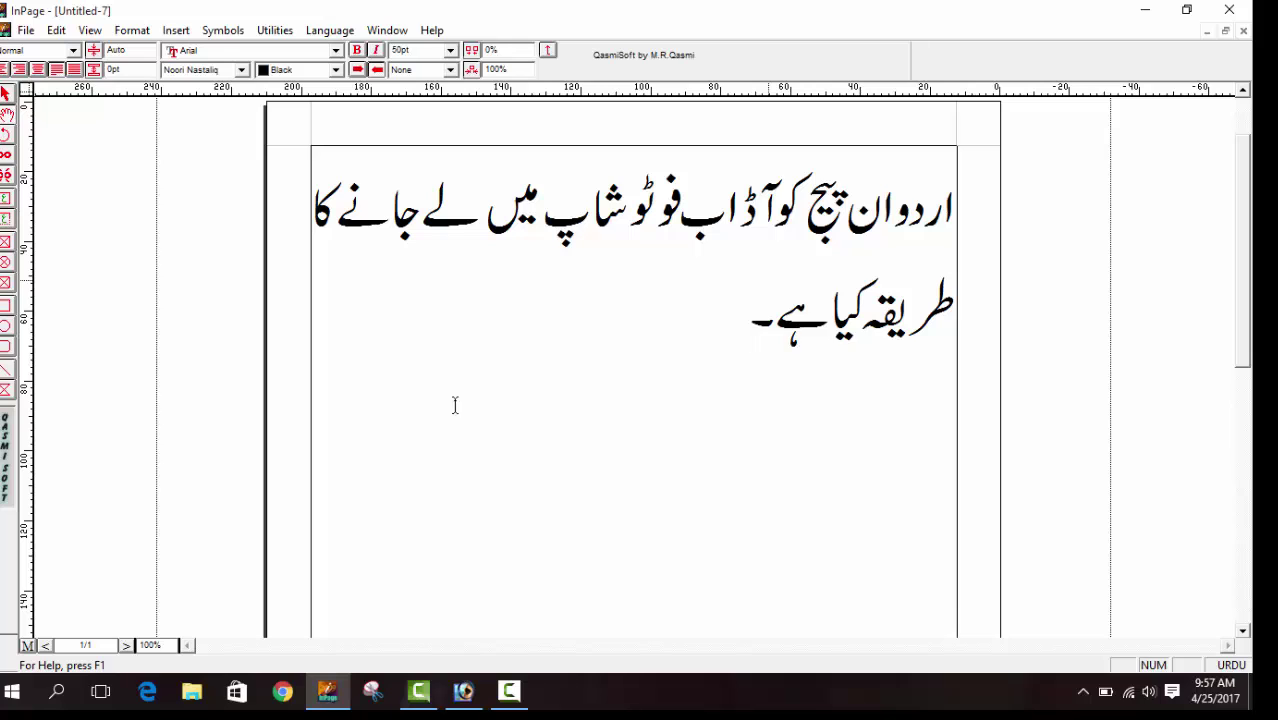
Step: Switch to Adobe Photoshop and open the EPS file "file 1" from the Desktop
{"action": "left_click", "coordinate": [465, 690]}
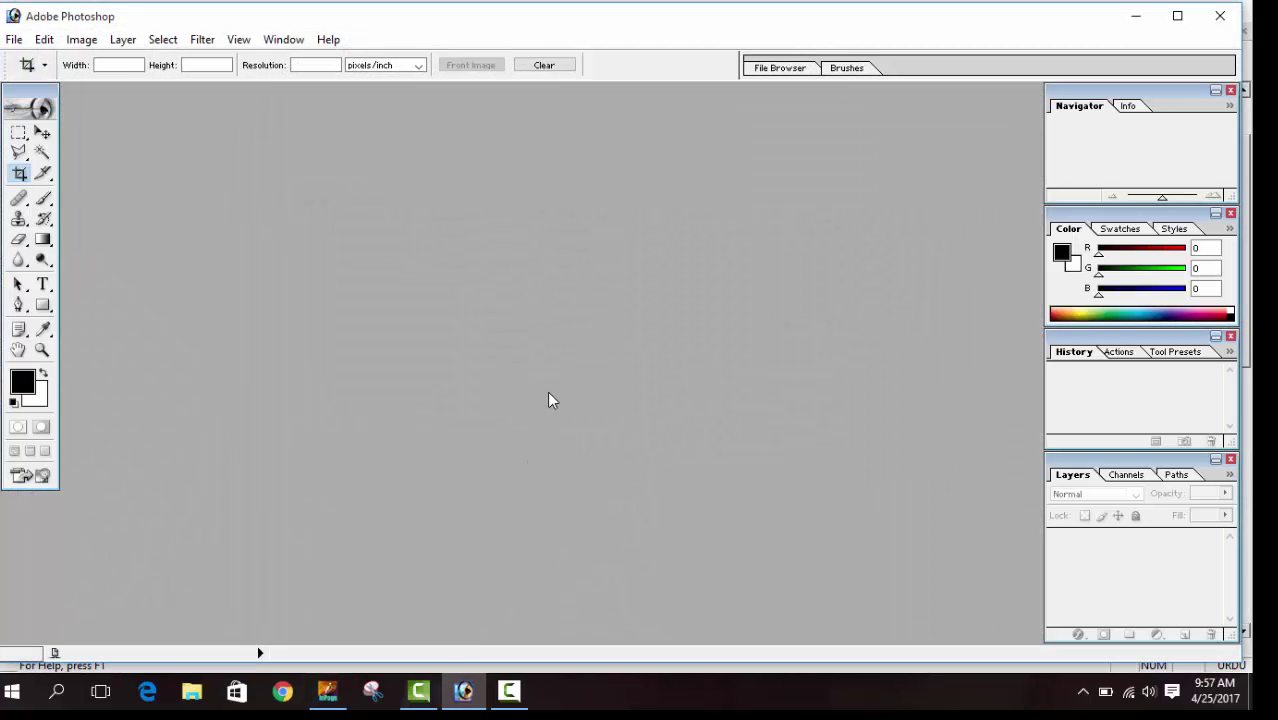
{"action": "key", "text": "ctrl+o"}
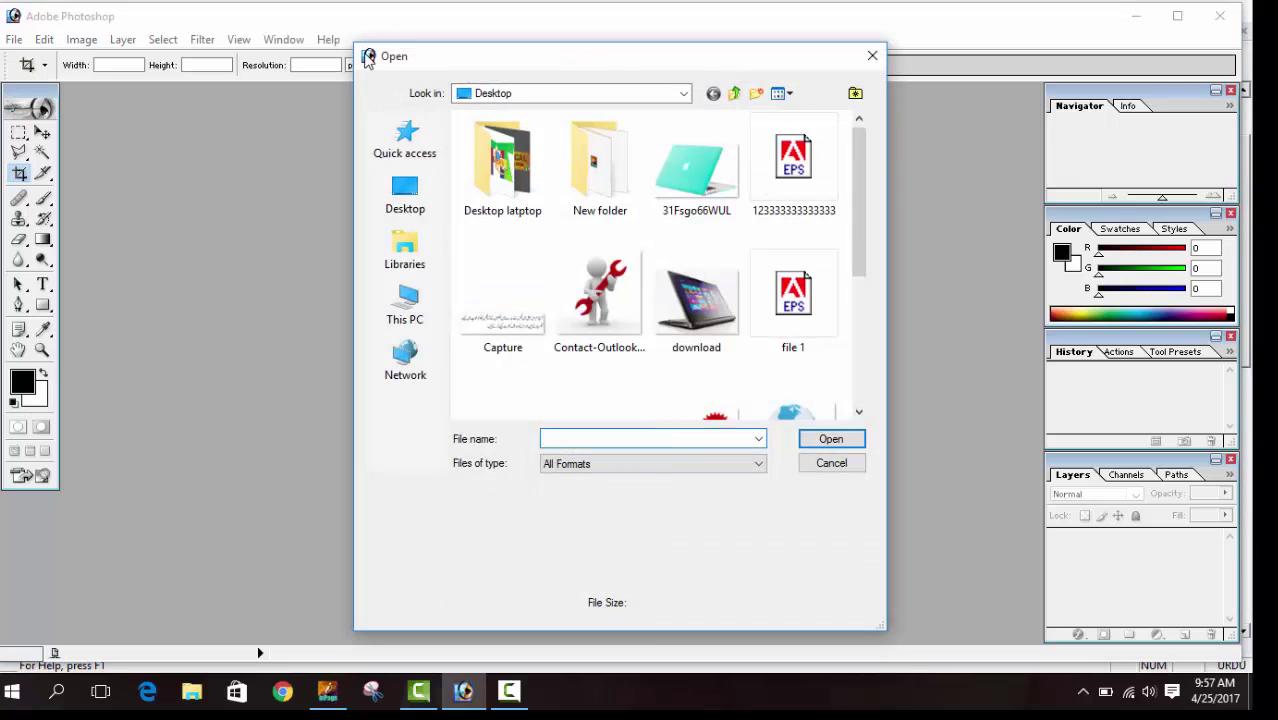
{"action": "left_click_drag", "start_coordinate": [354, 44], "coordinate": [178, 4]}
{"action": "mouse_move", "coordinate": [862, 200]}
{"action": "left_mouse_down"}
{"action": "mouse_move", "coordinate": [864, 212]}
{"action": "mouse_move", "coordinate": [866, 178]}
{"action": "left_mouse_up"}
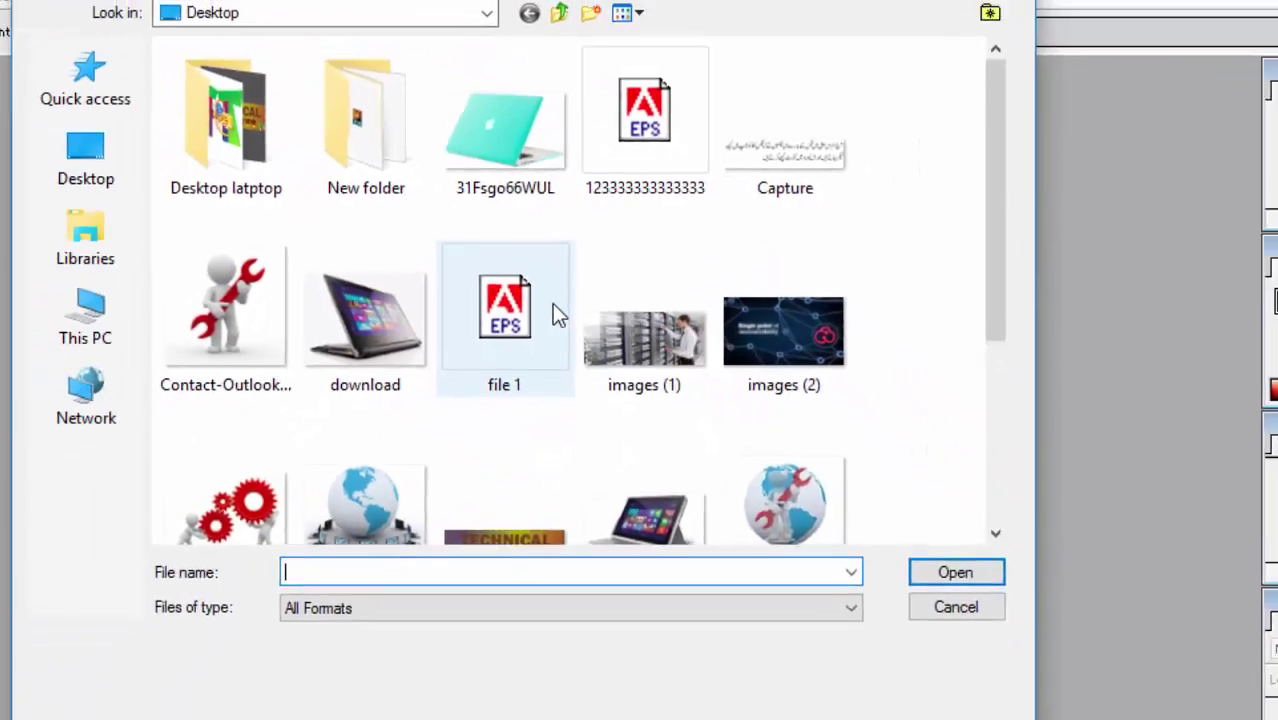
{"action": "double_click", "coordinate": [535, 381]}
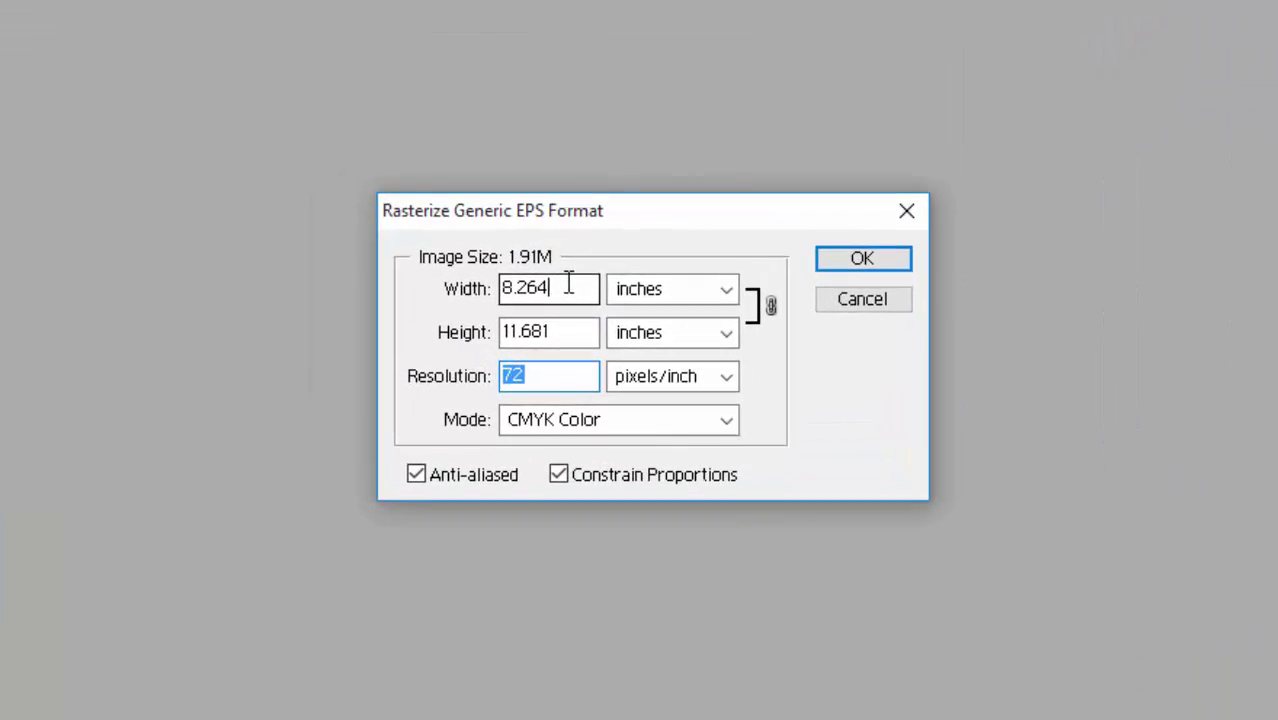
Step: Rasterize the EPS file at a width of 30 inches and a resolution of 200 pixels/inch
{"action": "left_click_drag", "start_coordinate": [582, 306], "coordinate": [524, 302]}
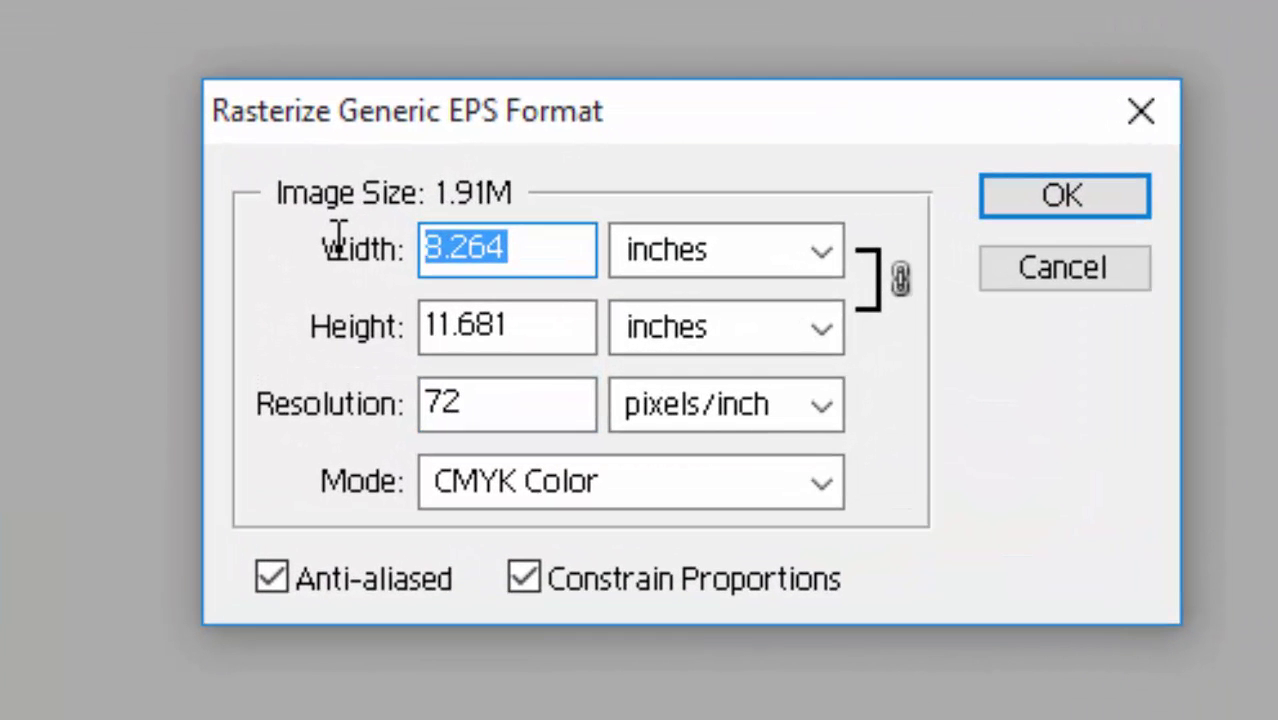
{"action": "type", "text": "30"}
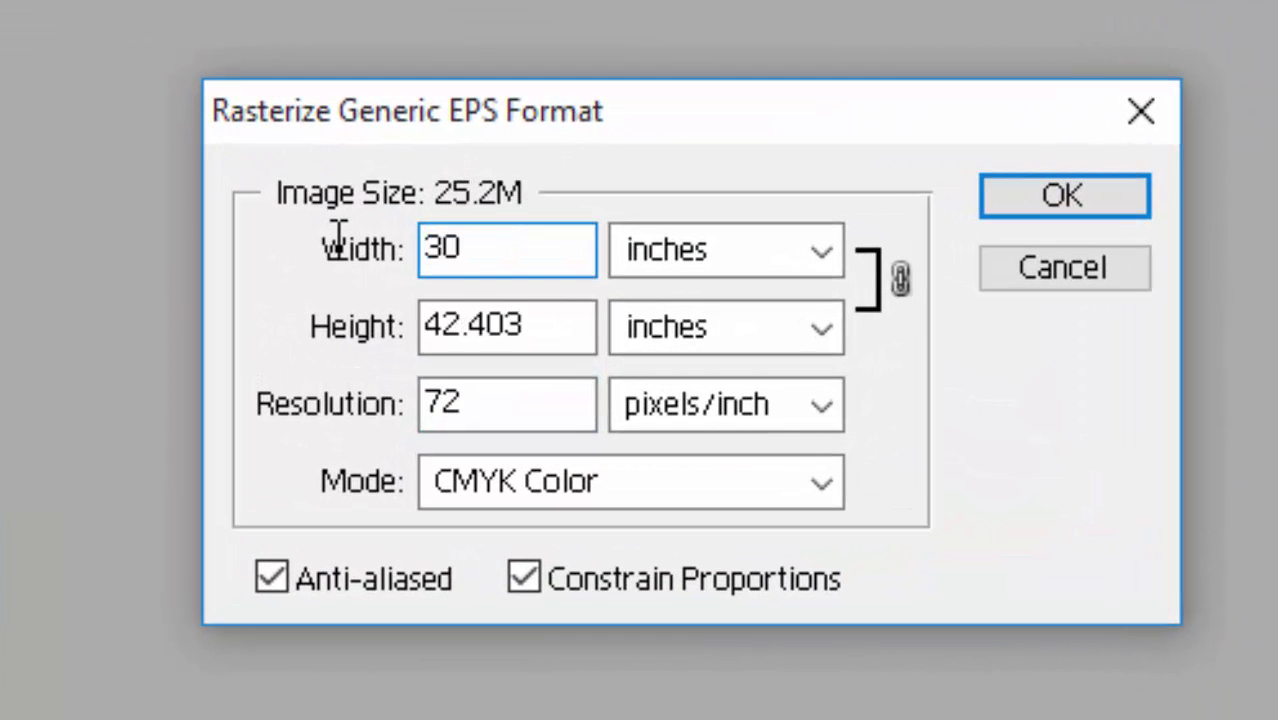
{"action": "left_click", "coordinate": [522, 403]}
{"action": "left_click_drag", "start_coordinate": [522, 403], "coordinate": [240, 420]}
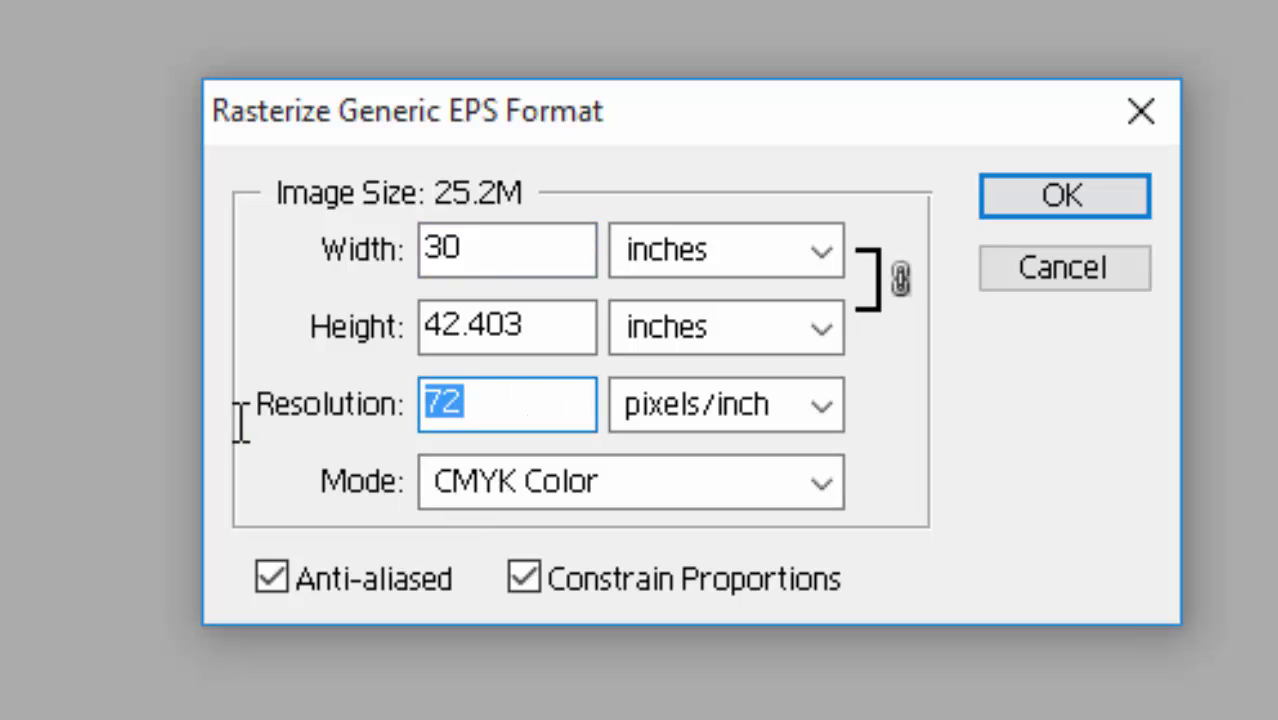
{"action": "type", "text": "200"}
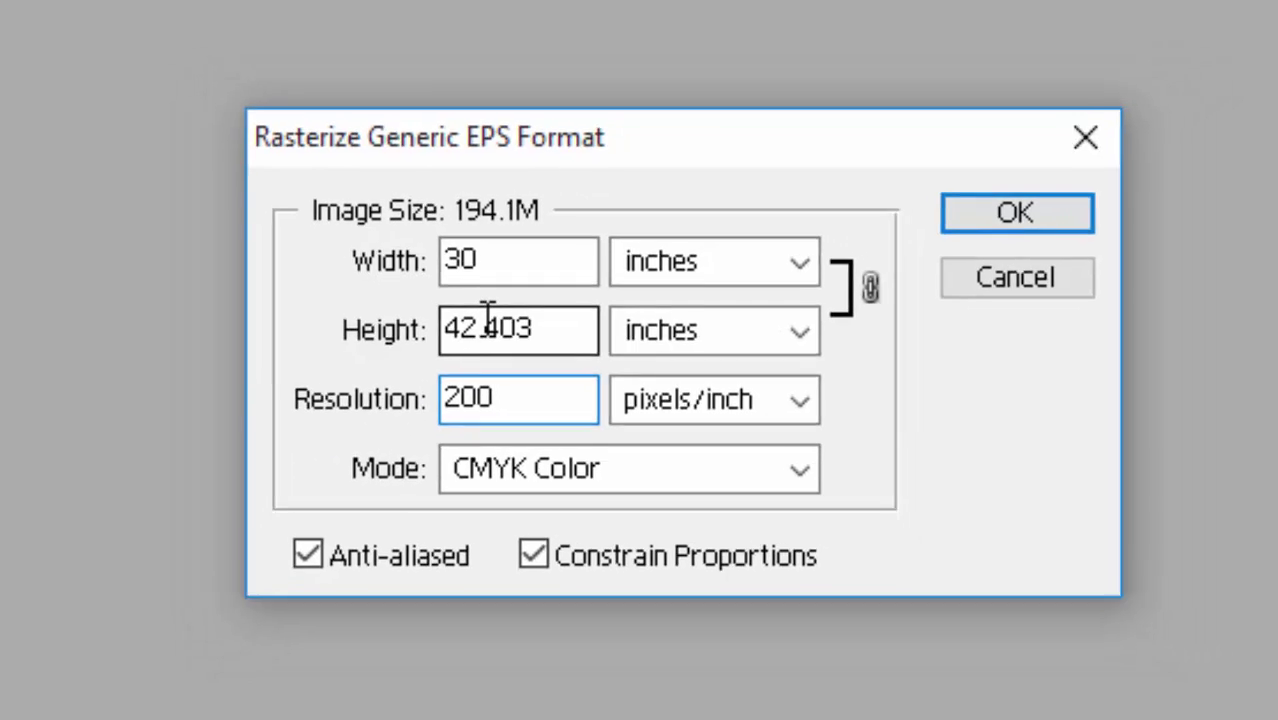
{"action": "double_click", "coordinate": [487, 316]}
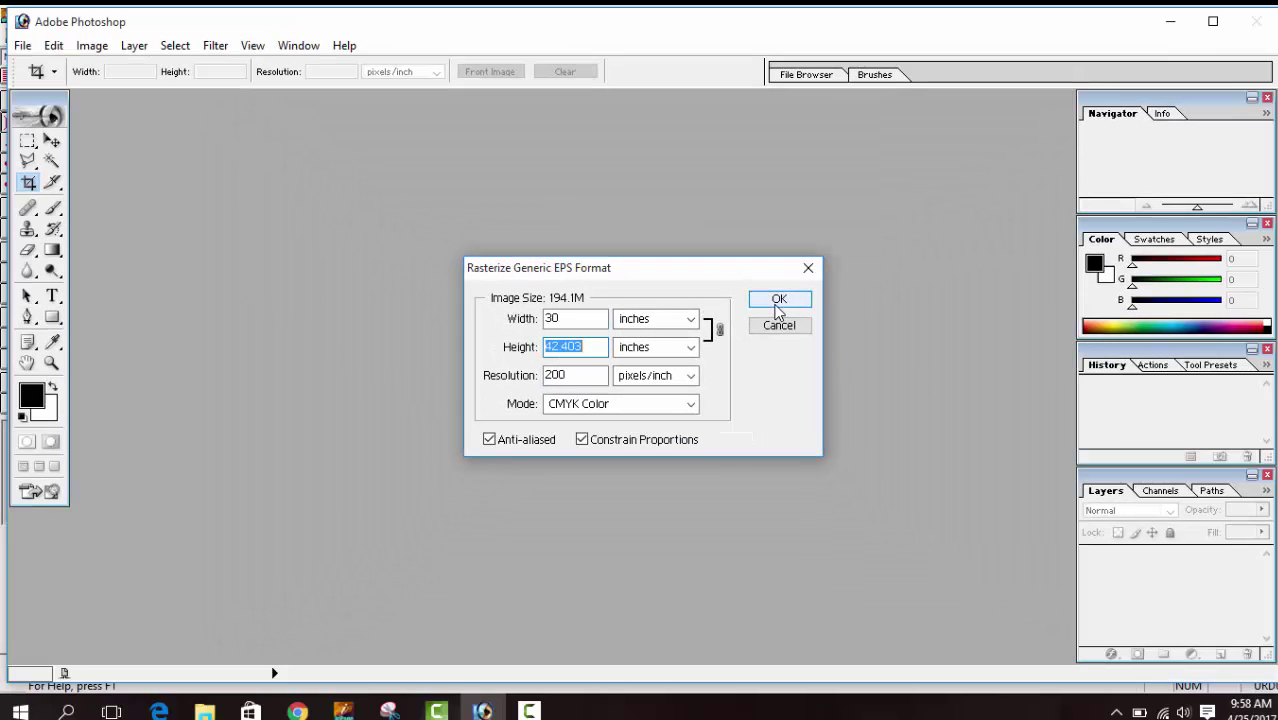
{"action": "left_click", "coordinate": [777, 304]}
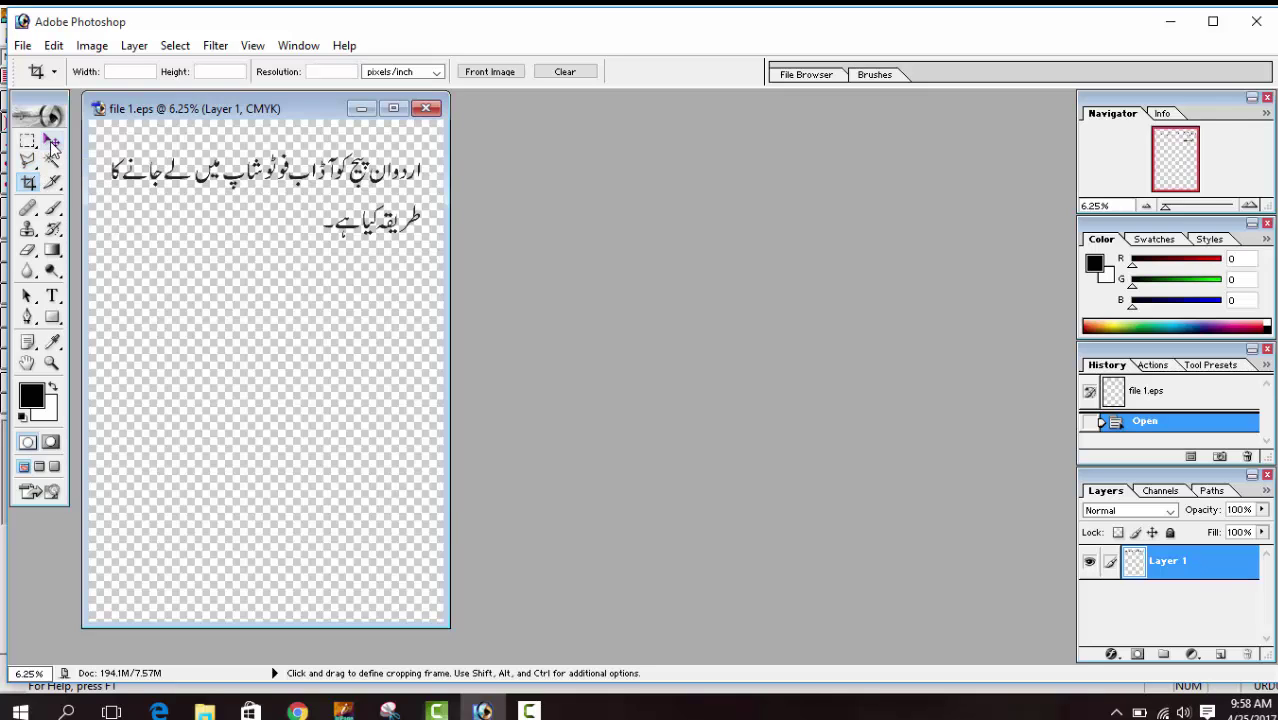
Step: Create a new blank image with the 1024 x 768 preset size
{"action": "key", "text": "ctrl+n"}
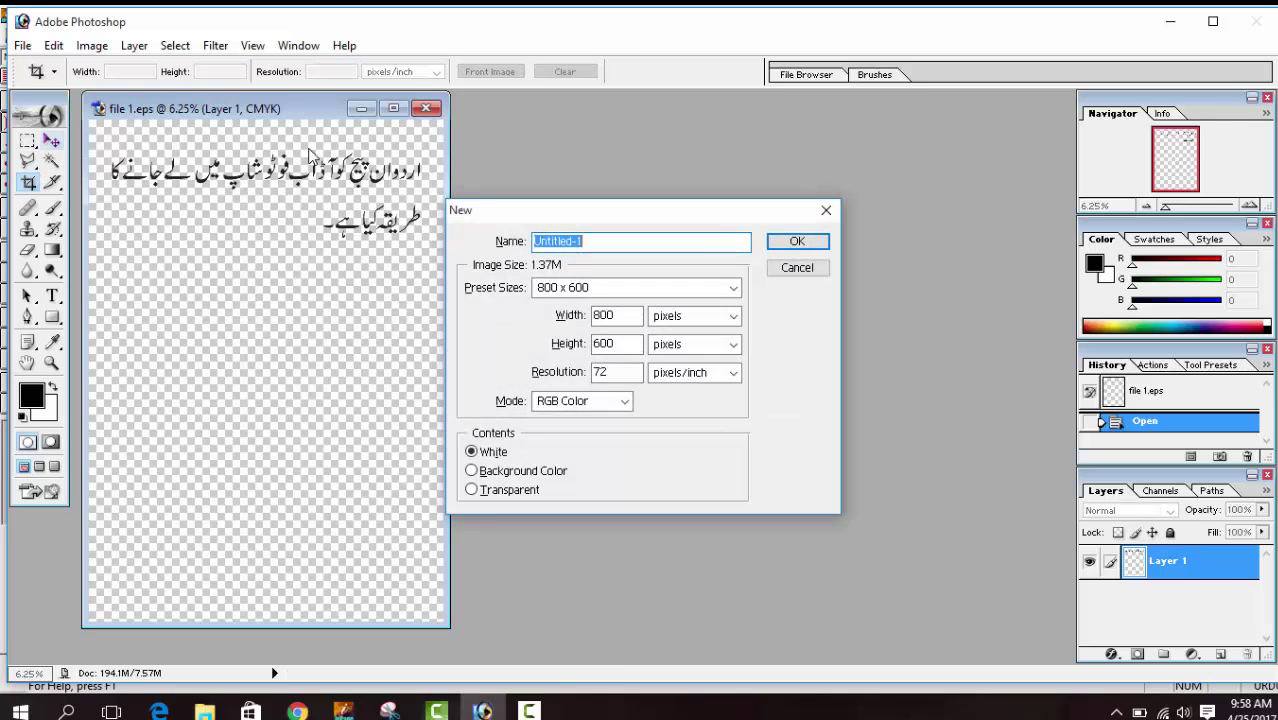
{"action": "left_click", "coordinate": [650, 288]}
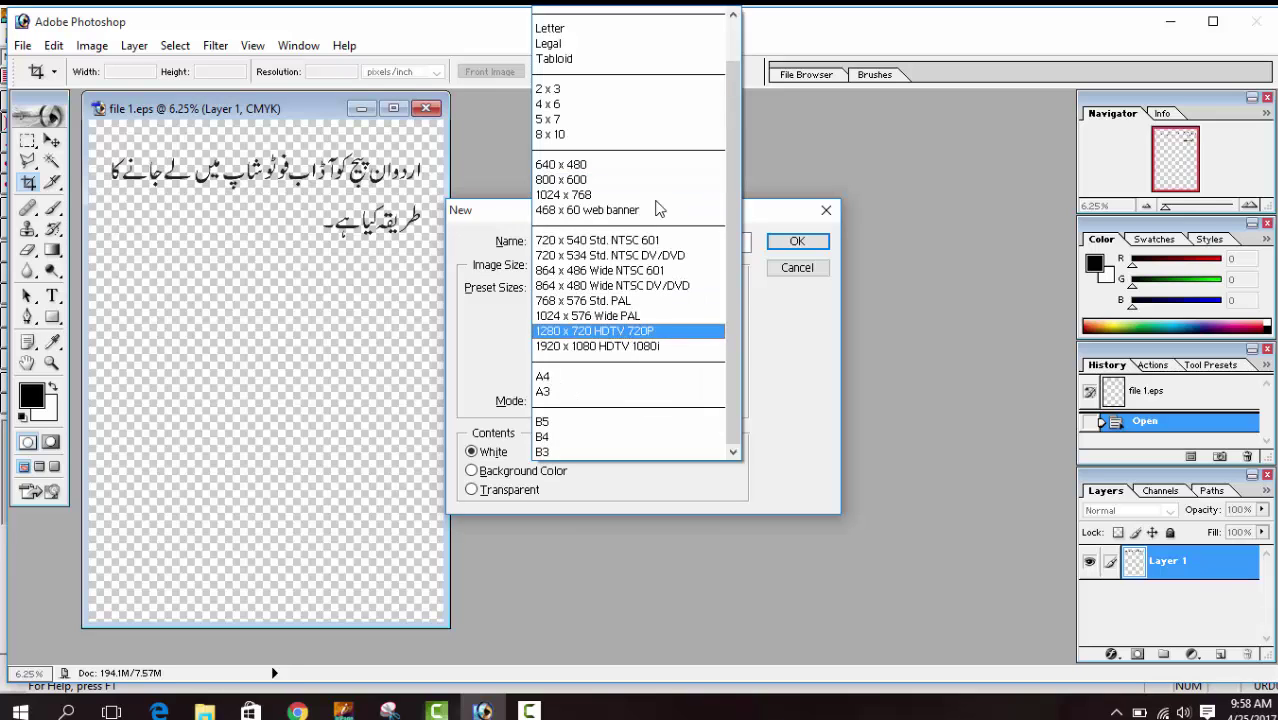
{"action": "left_click", "coordinate": [651, 195]}
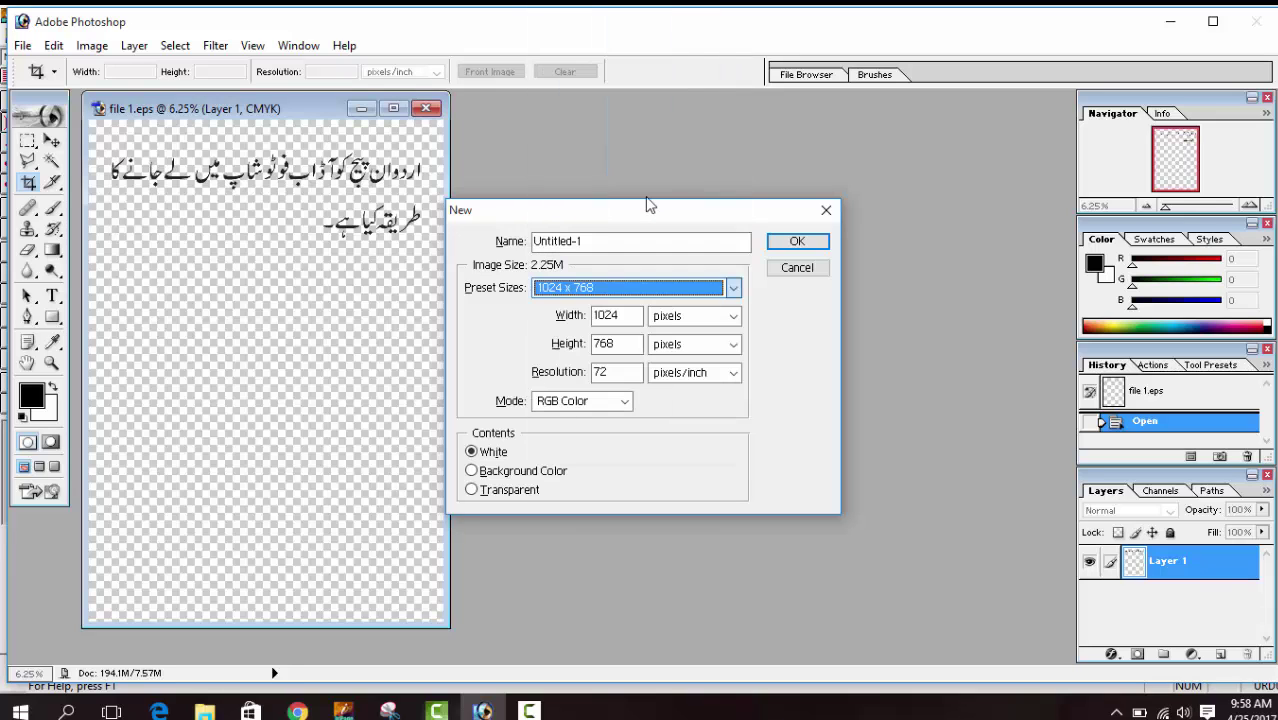
{"action": "left_click", "coordinate": [806, 241]}
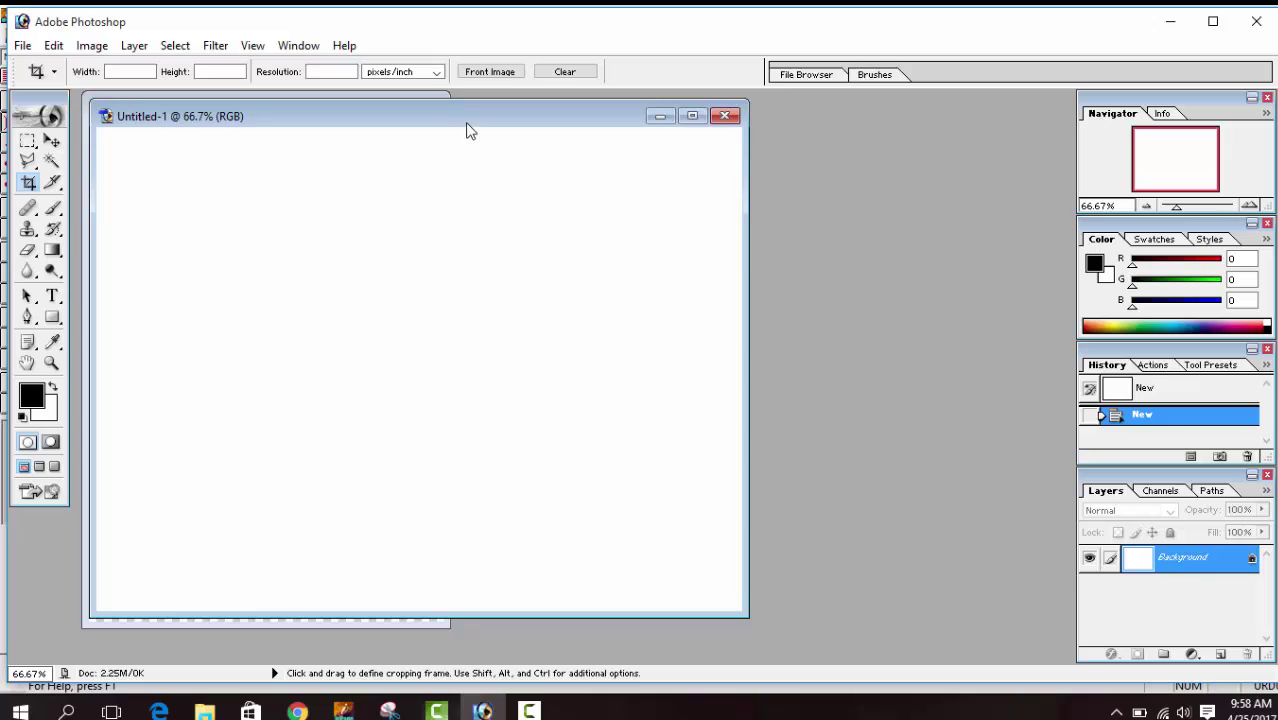
Step: Move the Urdu text layer from file 1.eps into the blank Untitled-1 image with the Move tool and position it
{"action": "left_click_drag", "start_coordinate": [467, 125], "coordinate": [763, 147]}
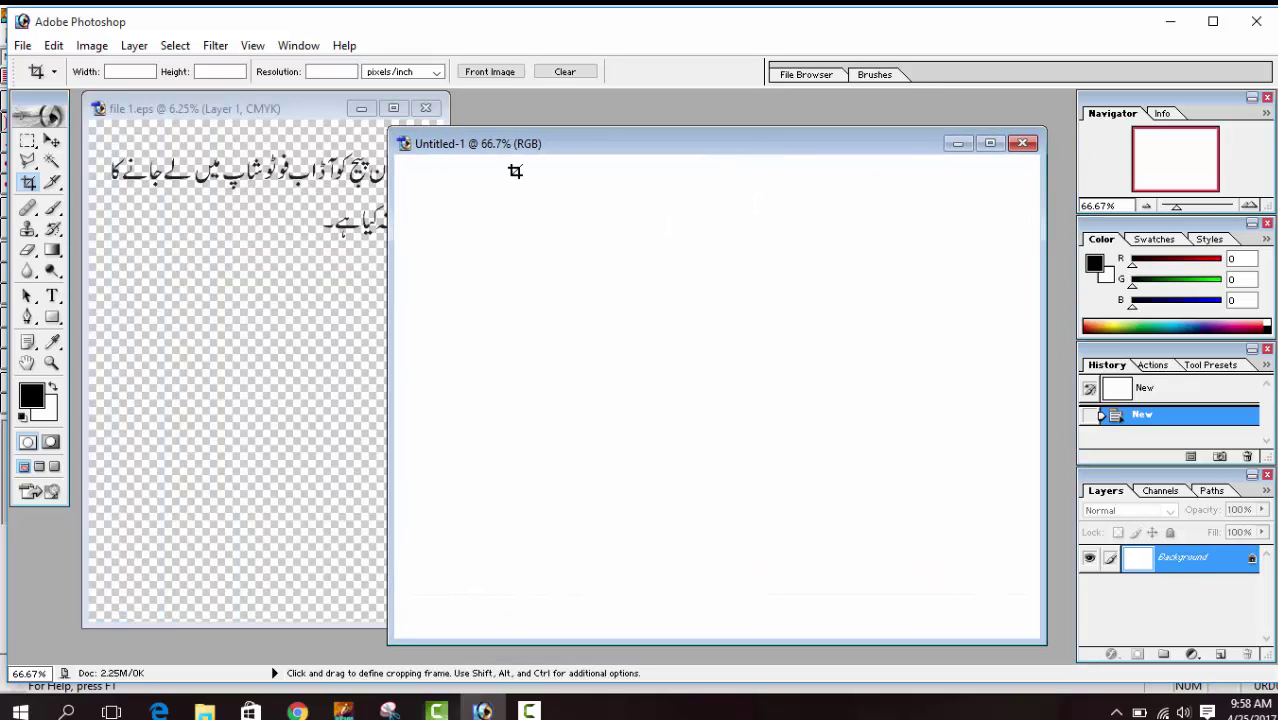
{"action": "left_click", "coordinate": [238, 224]}
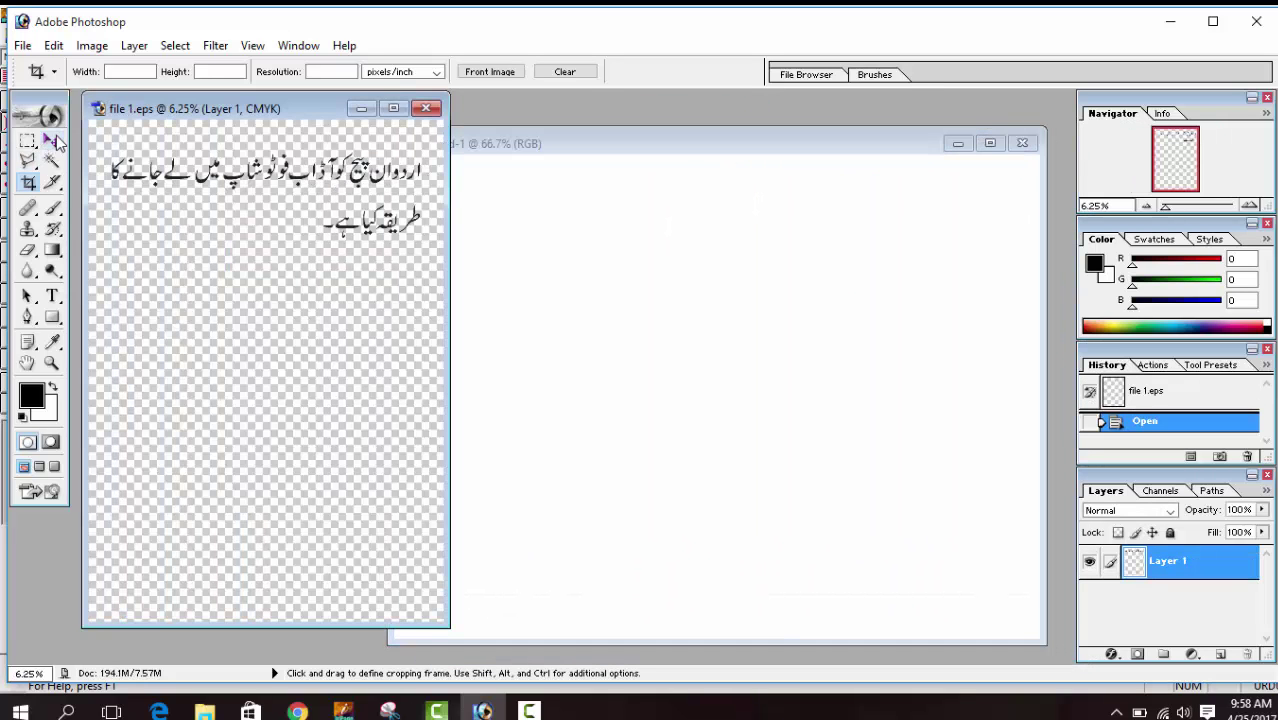
{"action": "left_click", "coordinate": [52, 141]}
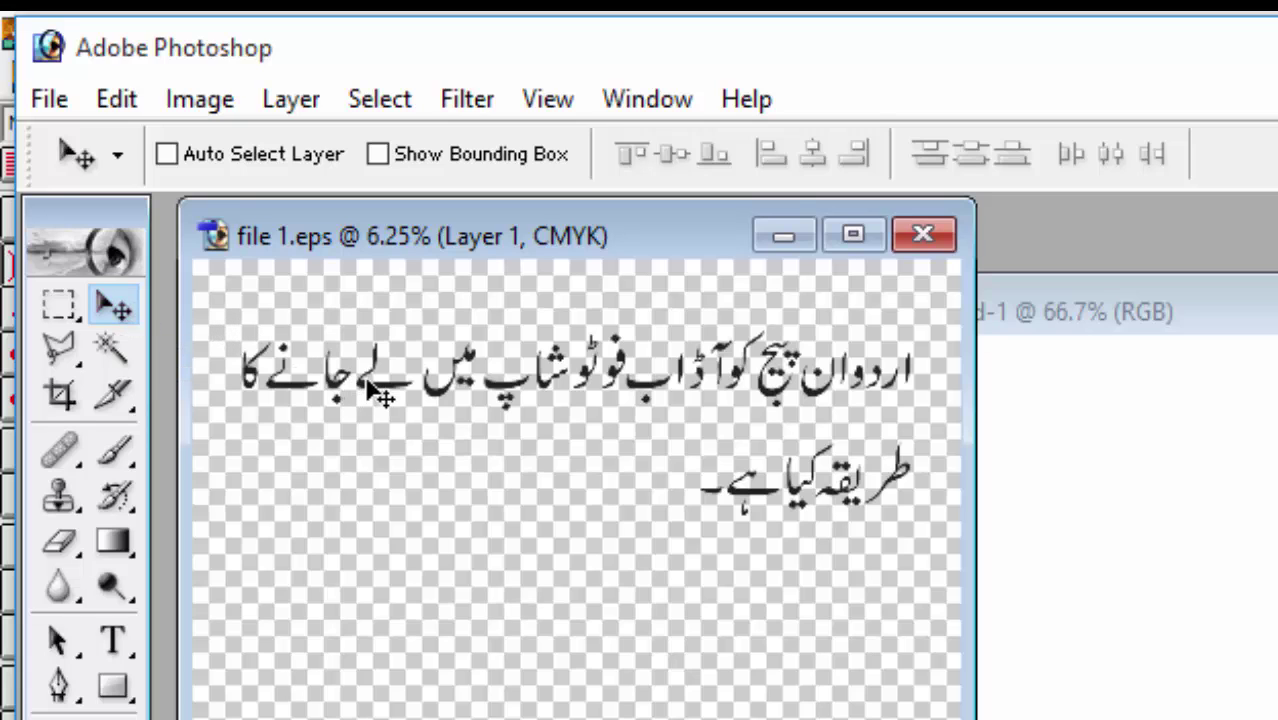
{"action": "left_click_drag", "start_coordinate": [380, 395], "coordinate": [1233, 671]}
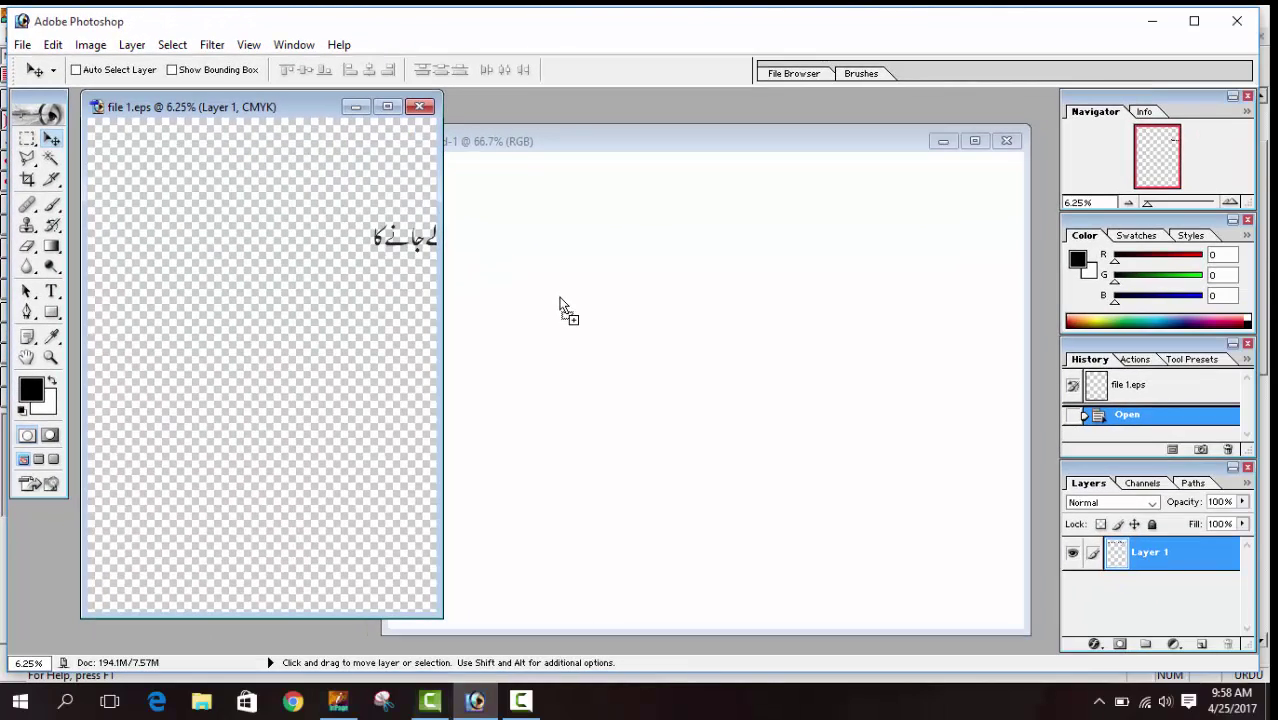
{"action": "left_click_drag", "start_coordinate": [560, 305], "coordinate": [922, 360]}
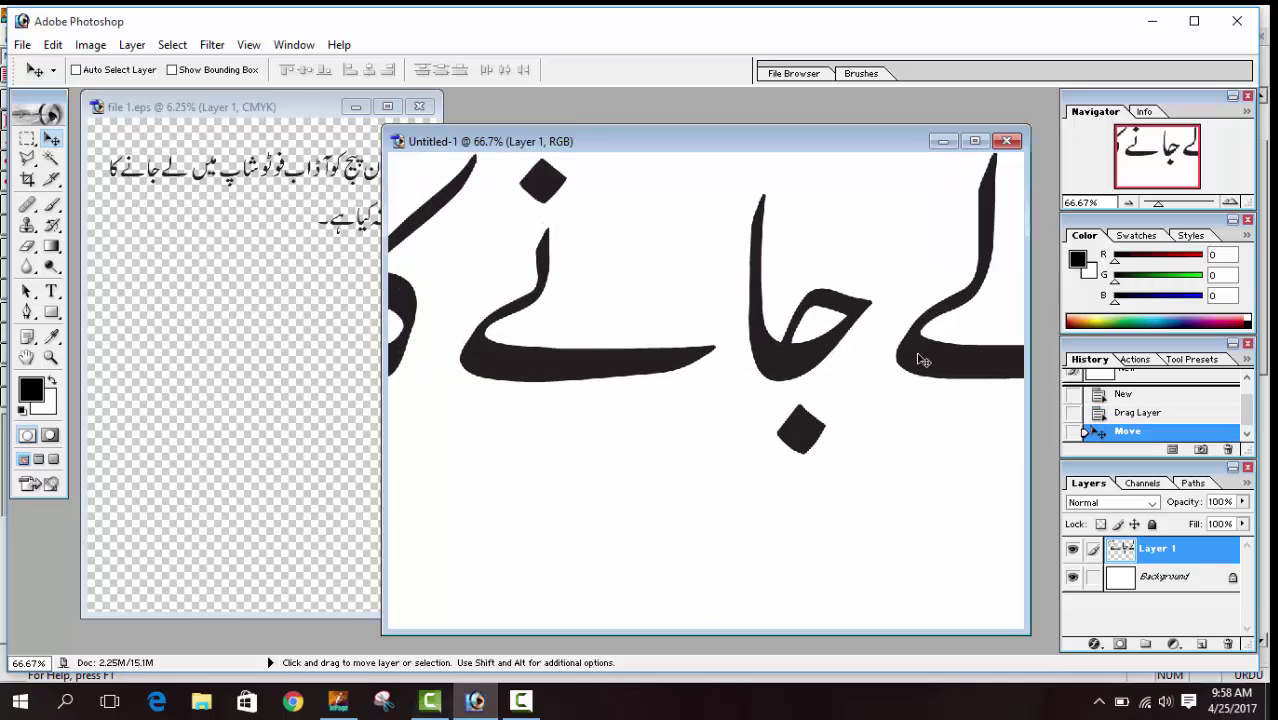
{"action": "left_click_drag", "start_coordinate": [530, 348], "coordinate": [607, 377]}
Step: Scale the Urdu text layer down proportionally to about 72.6% with Free Transform and place it in the upper part of the image
{"action": "key", "text": "ctrl+t"}
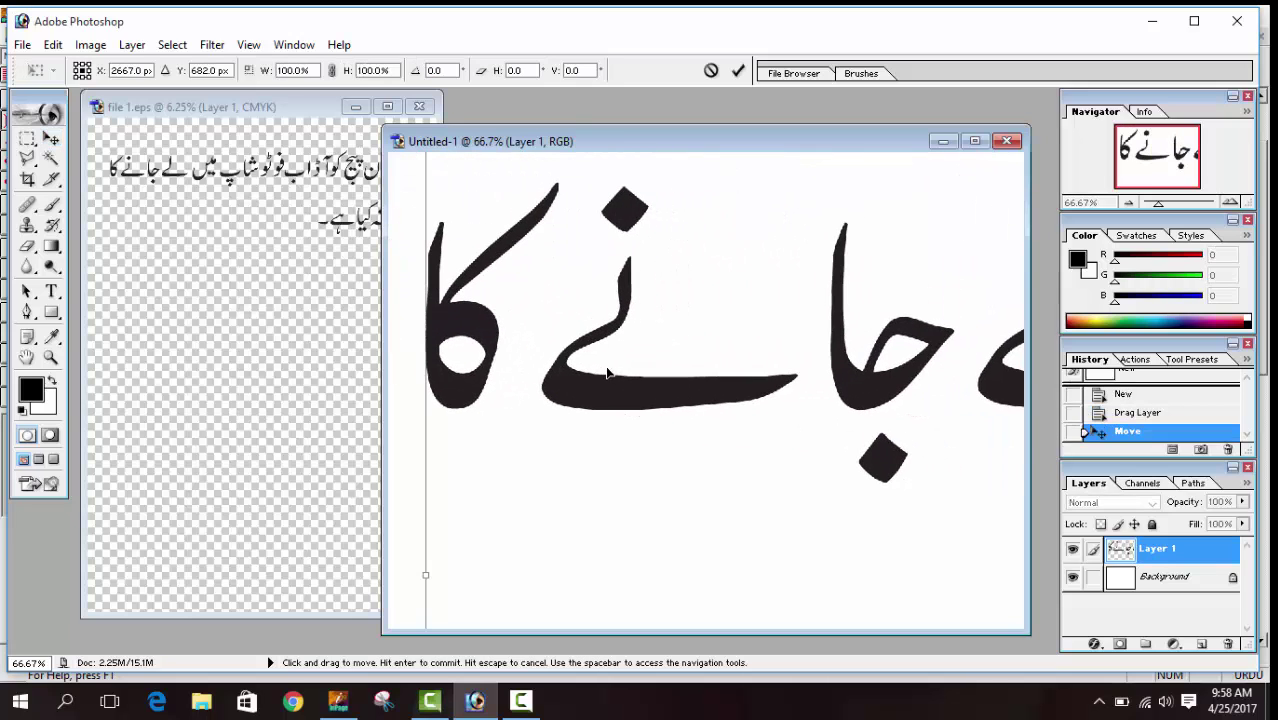
{"action": "left_click_drag", "start_coordinate": [537, 235], "coordinate": [535, 390]}
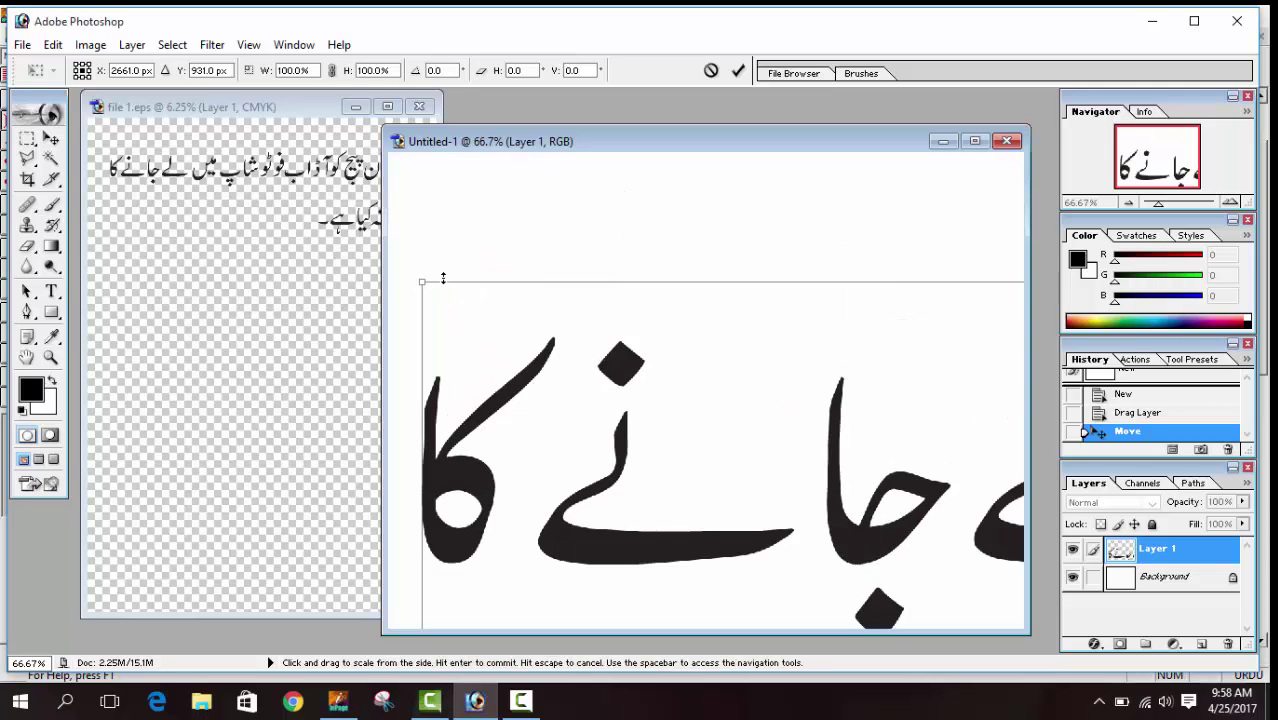
{"action": "left_click_drag", "start_coordinate": [424, 283], "coordinate": [623, 283]}
{"action": "left_click_drag", "start_coordinate": [966, 516], "coordinate": [486, 246]}
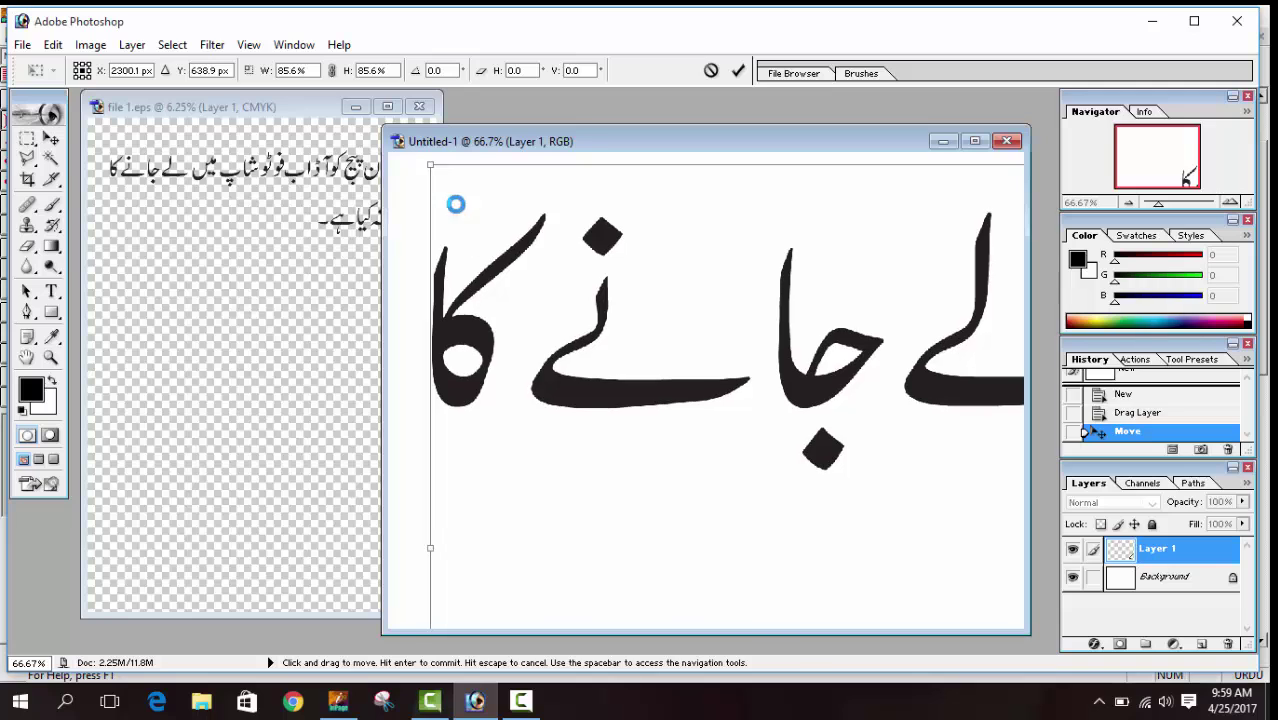
{"action": "left_click_drag", "start_coordinate": [433, 166], "coordinate": [852, 282]}
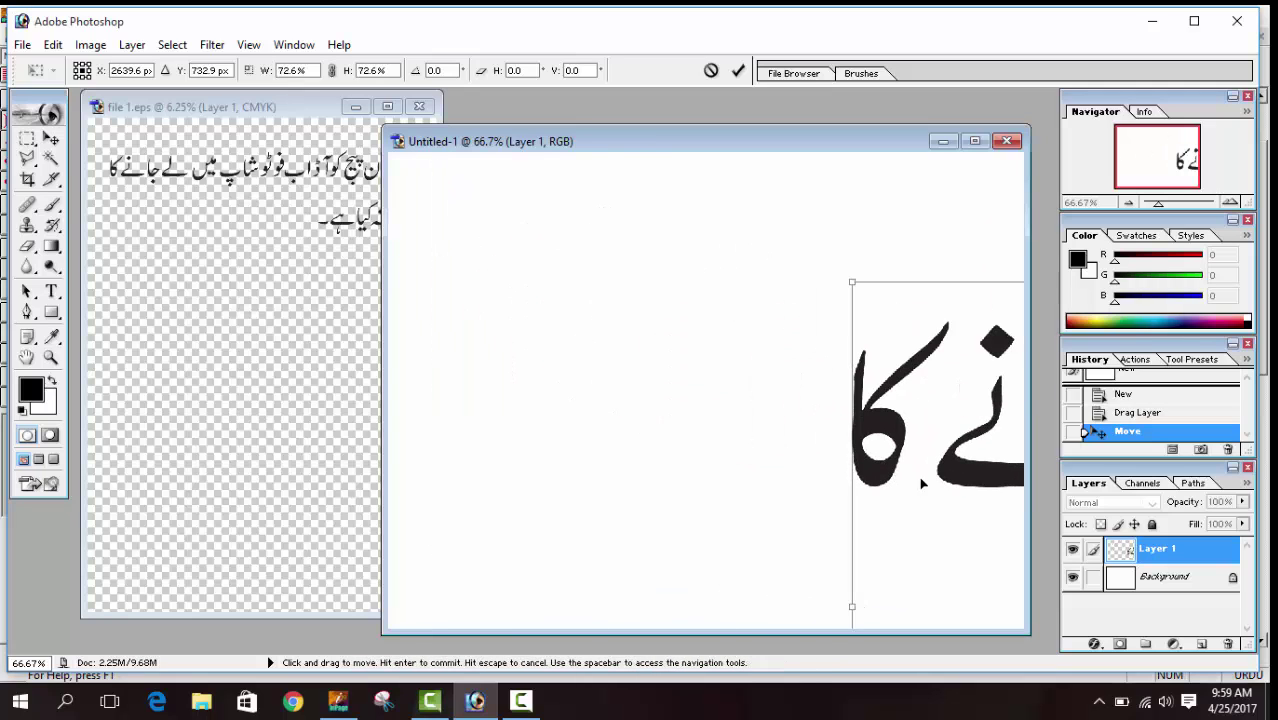
{"action": "left_click_drag", "start_coordinate": [900, 470], "coordinate": [550, 350]}
{"action": "key", "text": "Return"}
{"action": "left_click_drag", "start_coordinate": [772, 402], "coordinate": [697, 392]}
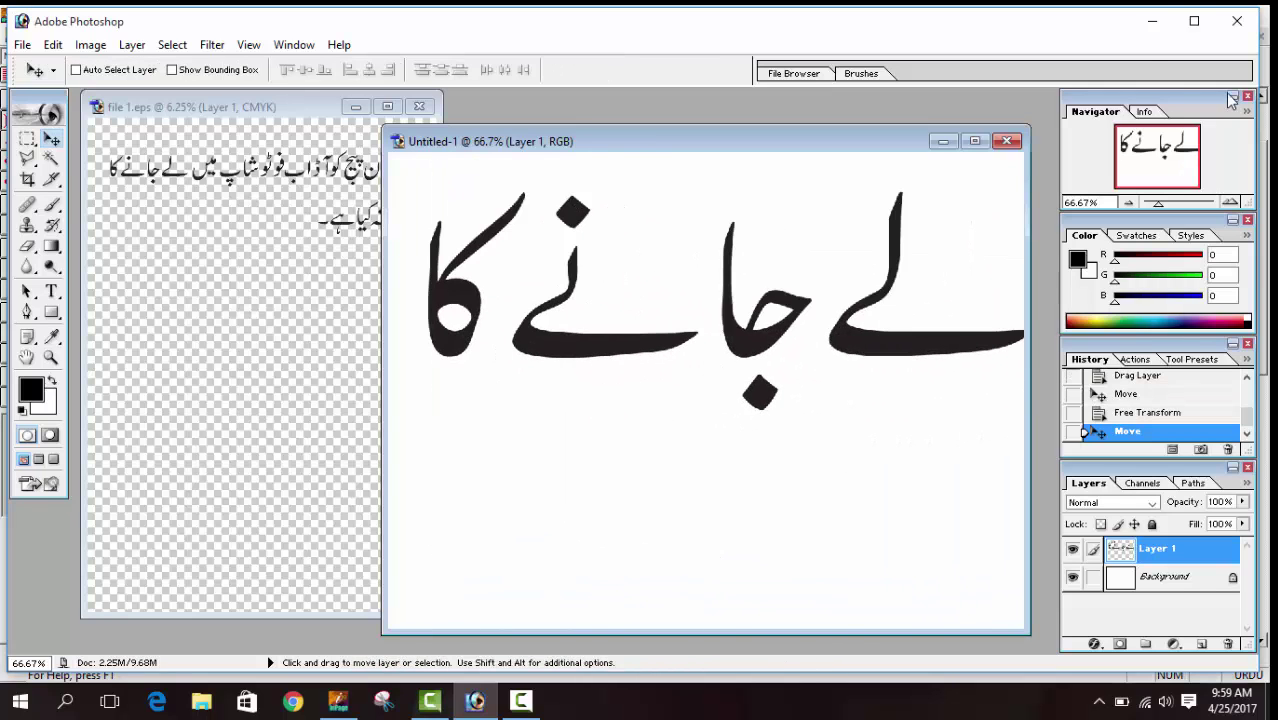
Step: Switch back to the InPage document and select the last word of its Urdu text
{"action": "left_click", "coordinate": [1153, 28]}
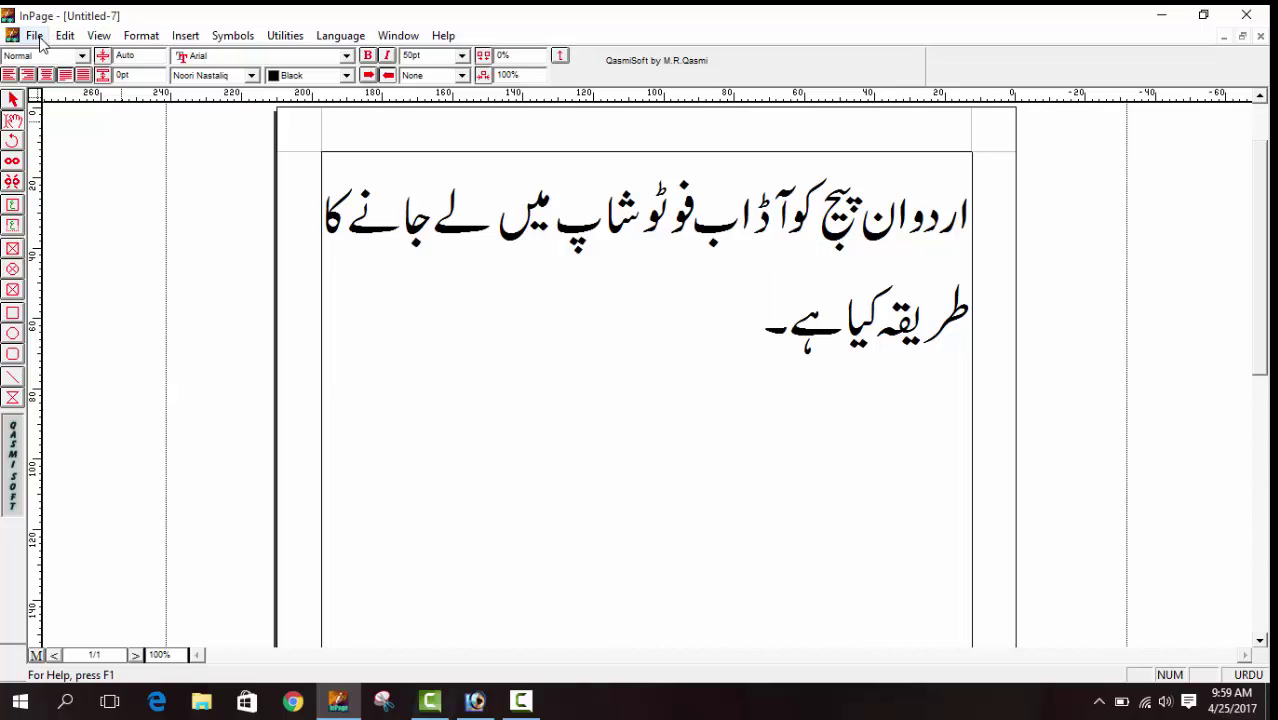
{"action": "key", "text": "ctrl+a"}
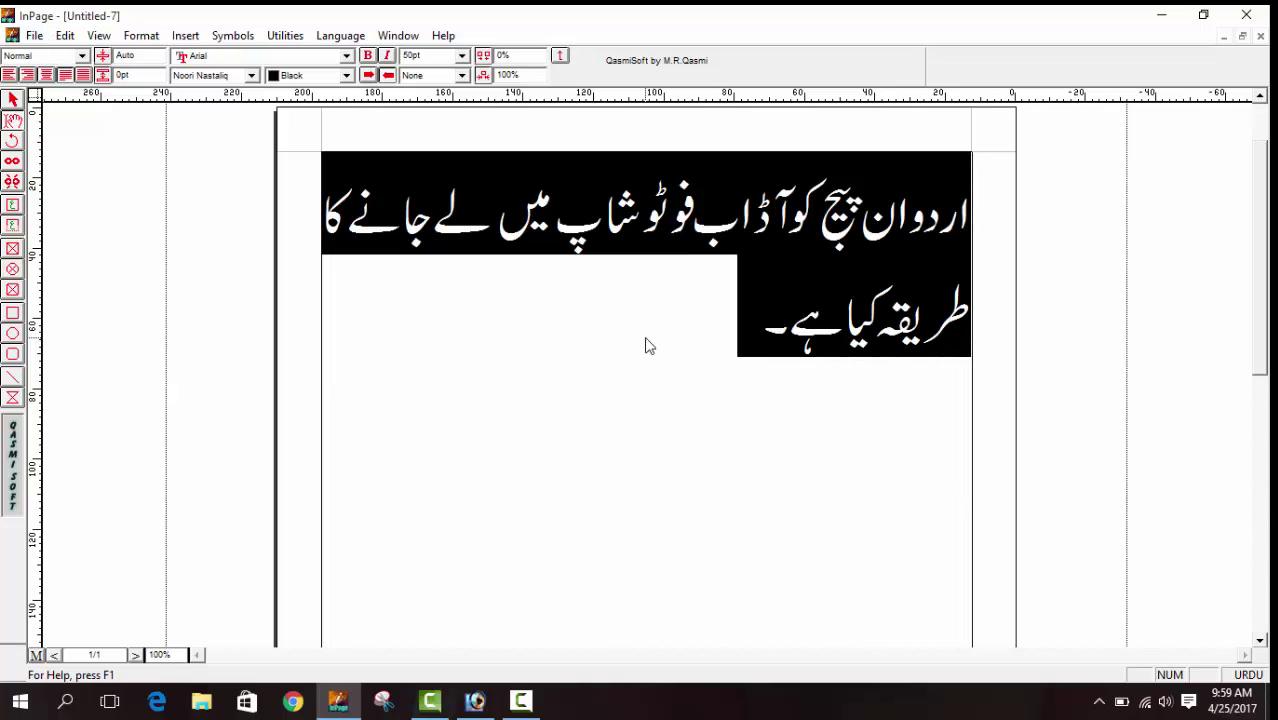
{"action": "double_click", "coordinate": [645, 342]}
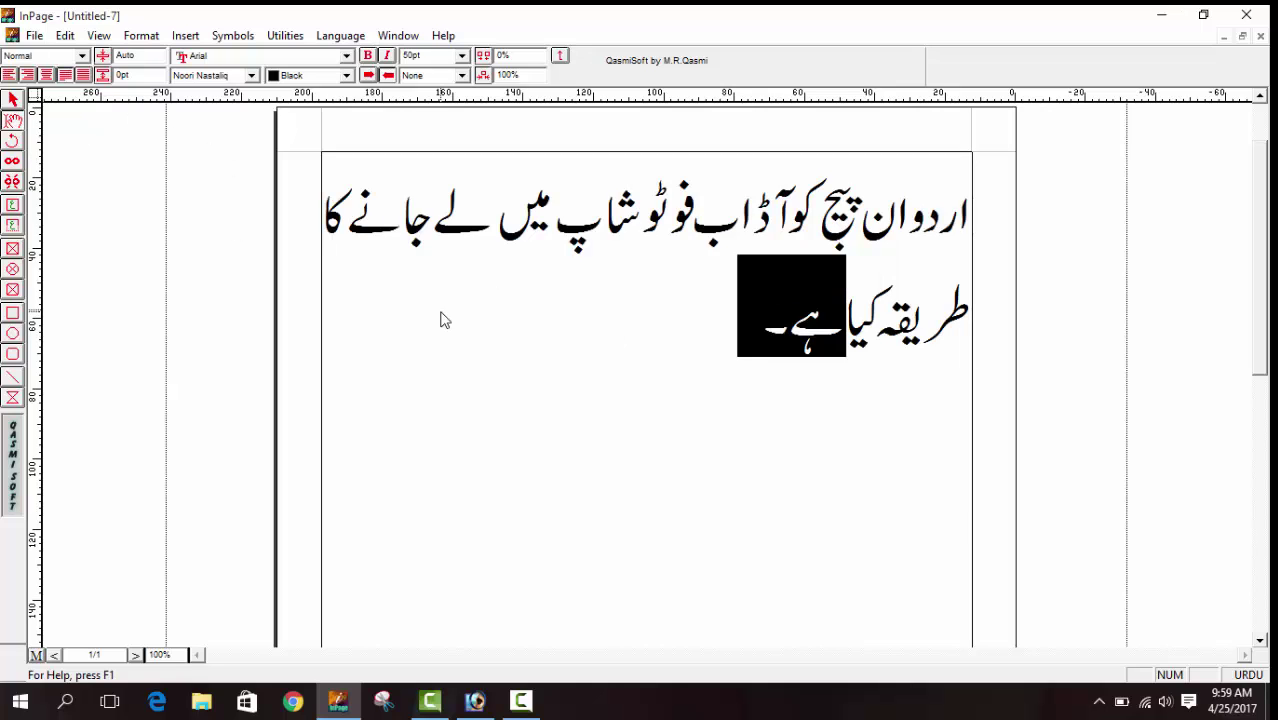
{"action": "left_click", "coordinate": [34, 35]}
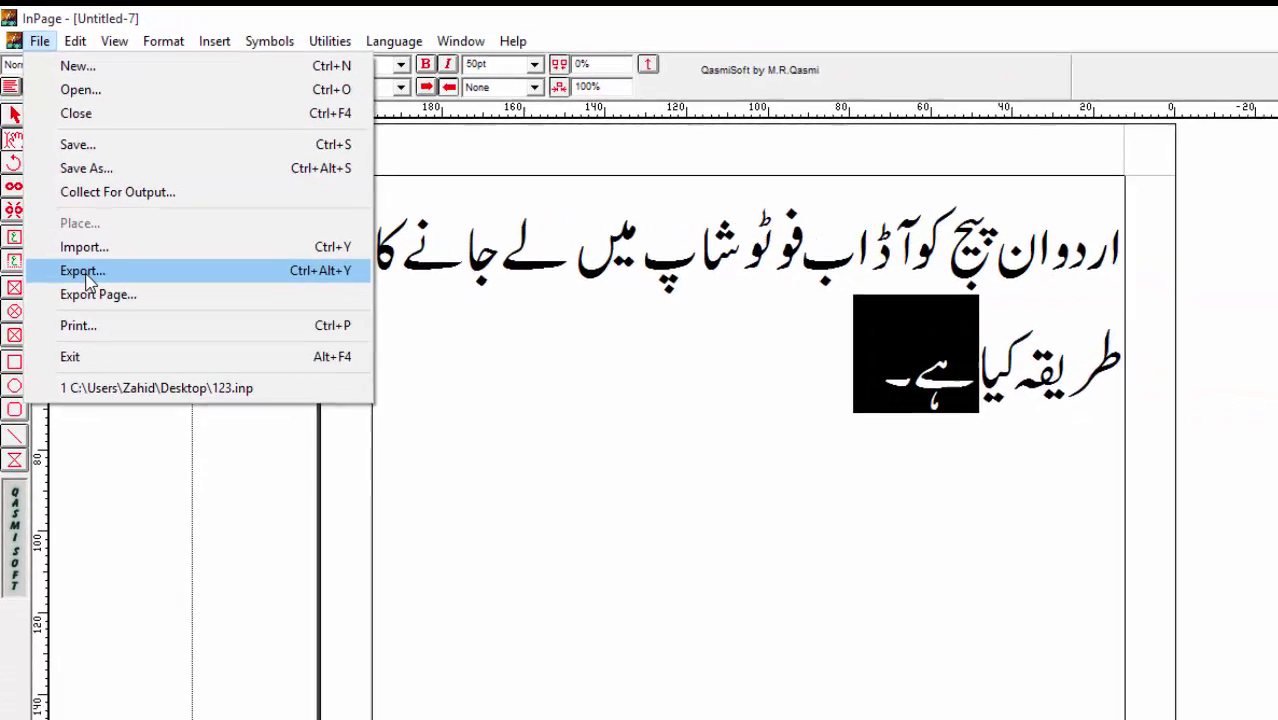
{"action": "left_click", "coordinate": [137, 430]}
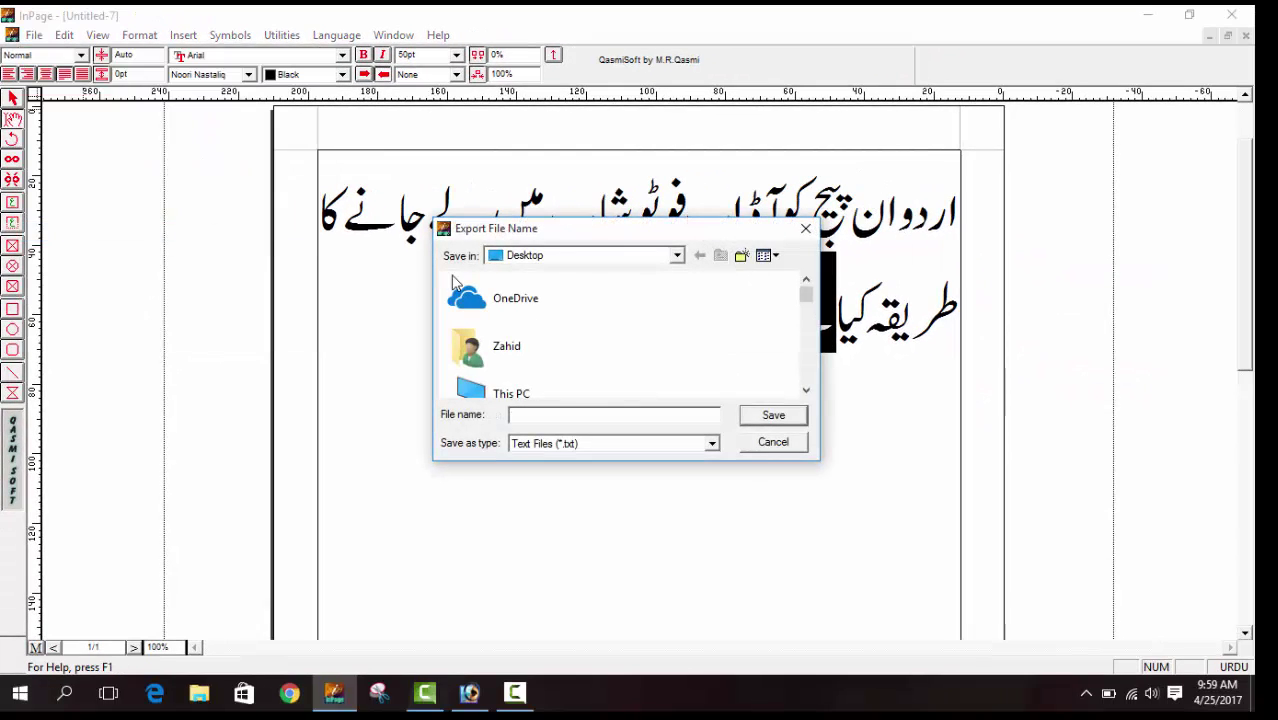
{"action": "left_click", "coordinate": [772, 442]}
Step: Export page 1 as a picture named "12w" to the Desktop in the CompuServe Bitmap Files format
{"action": "left_click", "coordinate": [34, 35]}
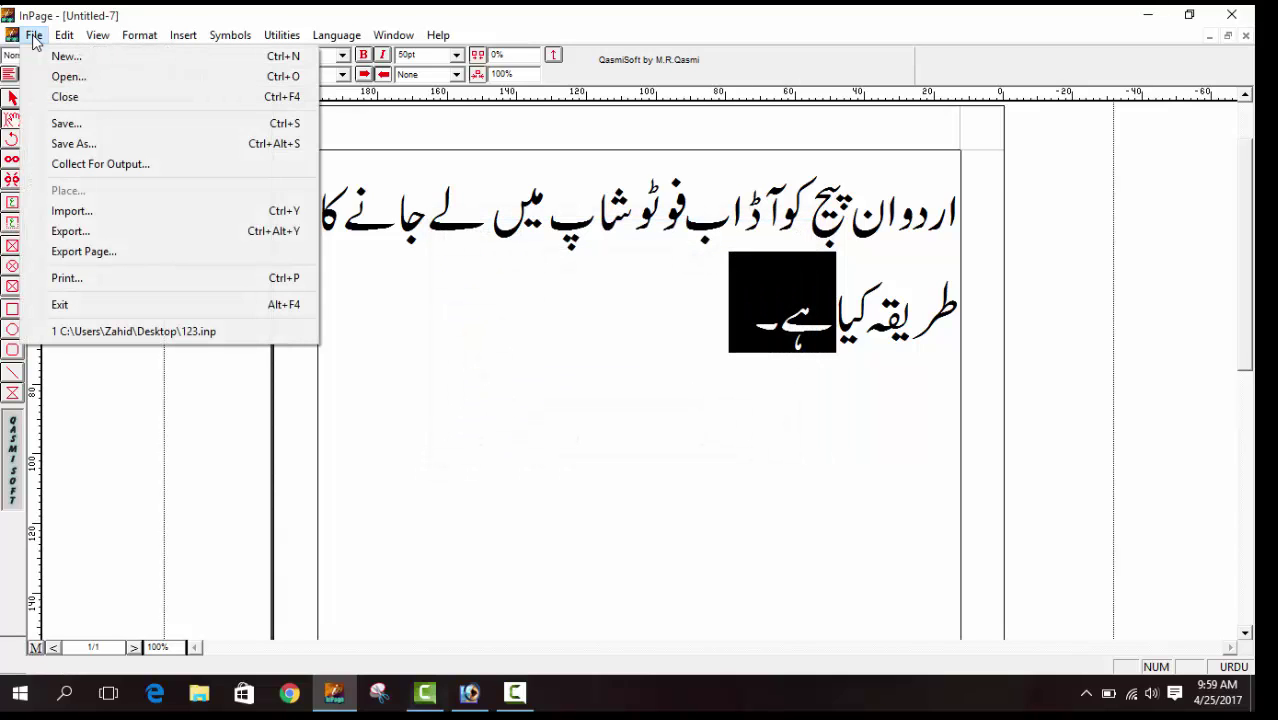
{"action": "left_click", "coordinate": [84, 252]}
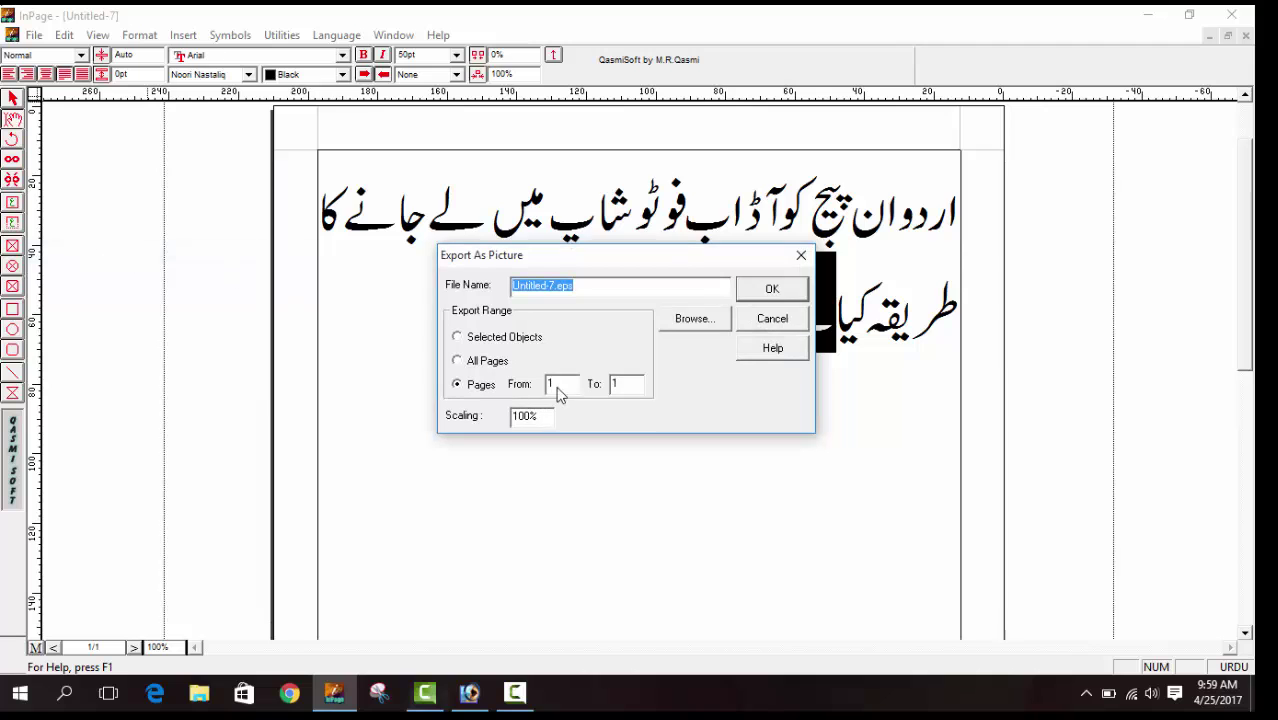
{"action": "left_click", "coordinate": [686, 322]}
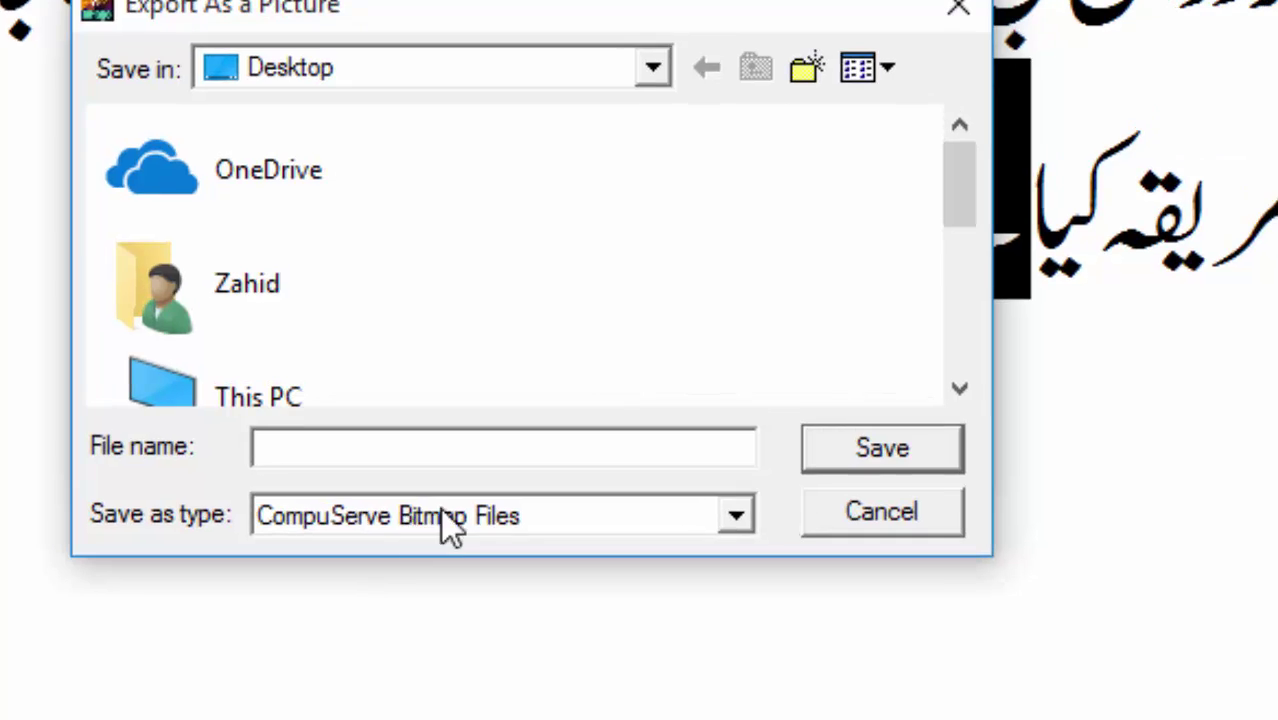
{"action": "left_click", "coordinate": [441, 509]}
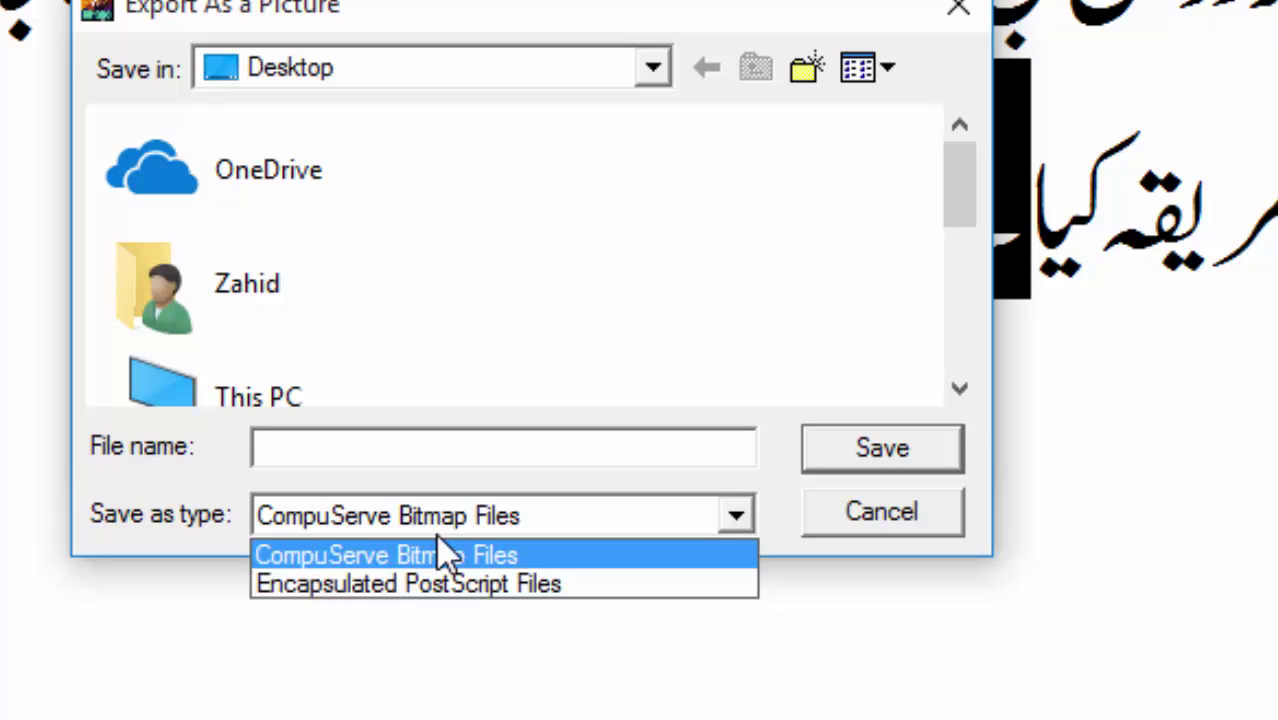
{"action": "left_click", "coordinate": [528, 452]}
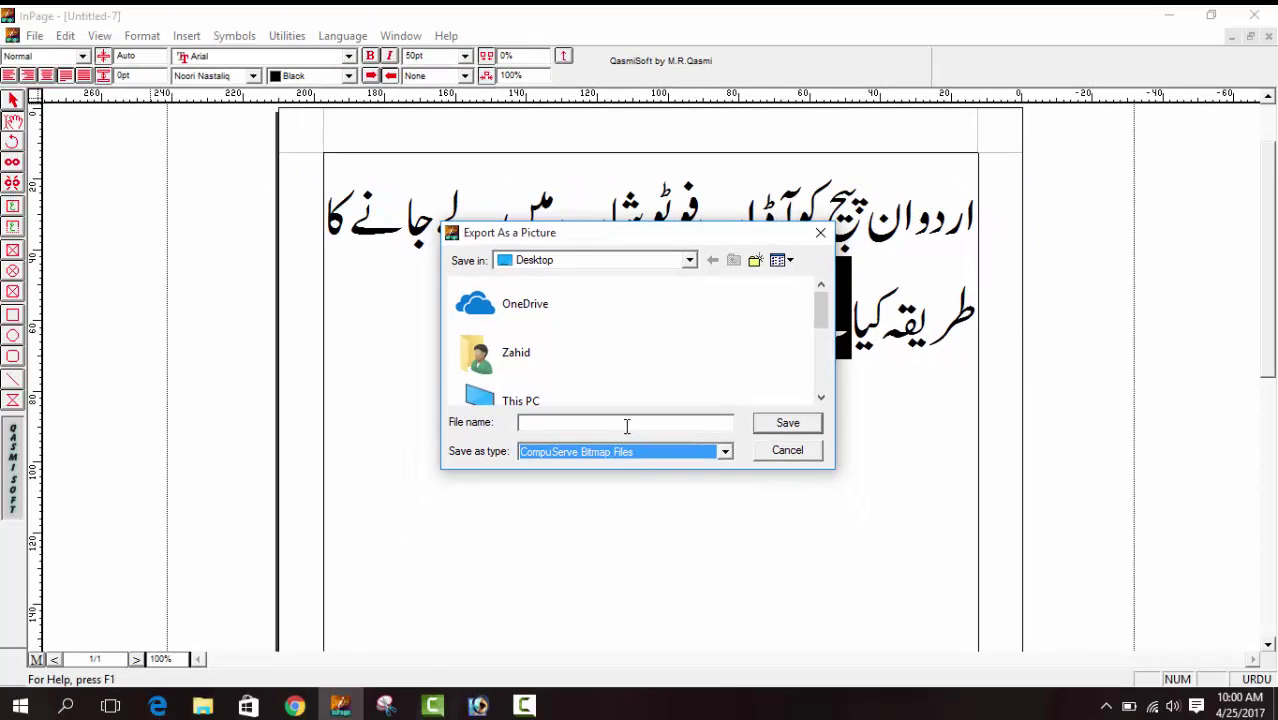
{"action": "left_click", "coordinate": [627, 423]}
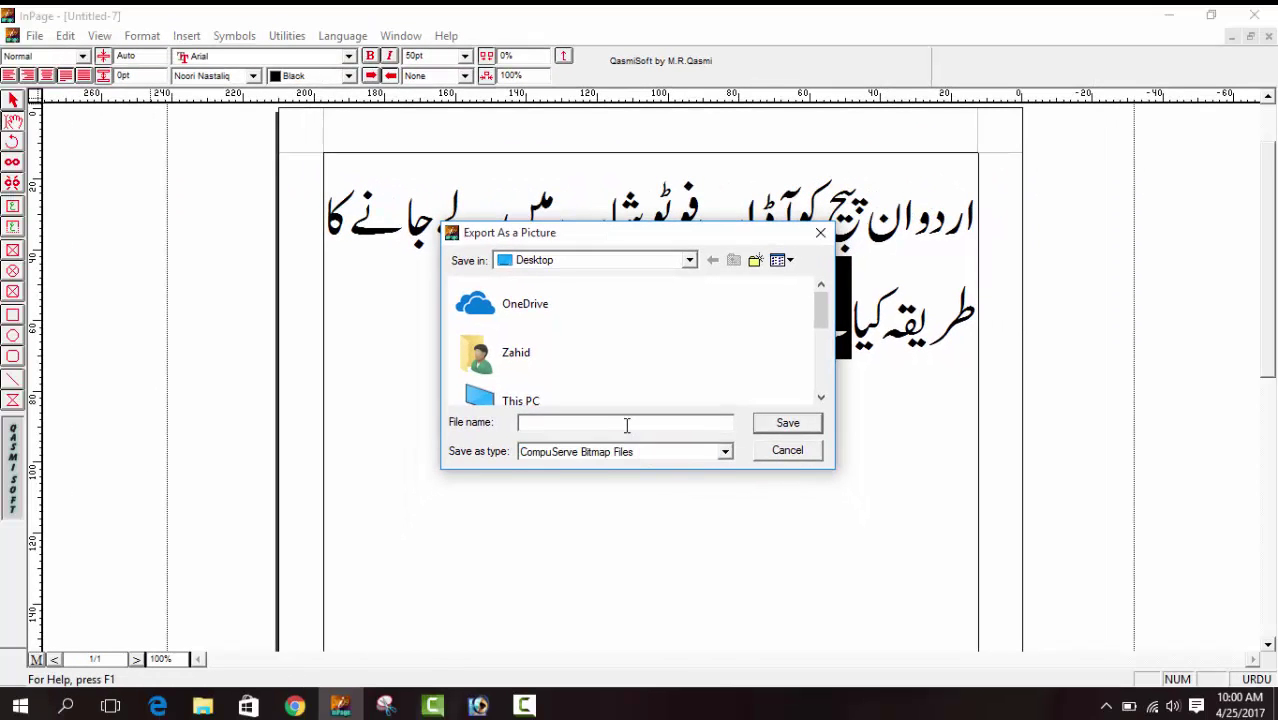
{"action": "type", "text": "12w"}
{"action": "left_click", "coordinate": [779, 424]}
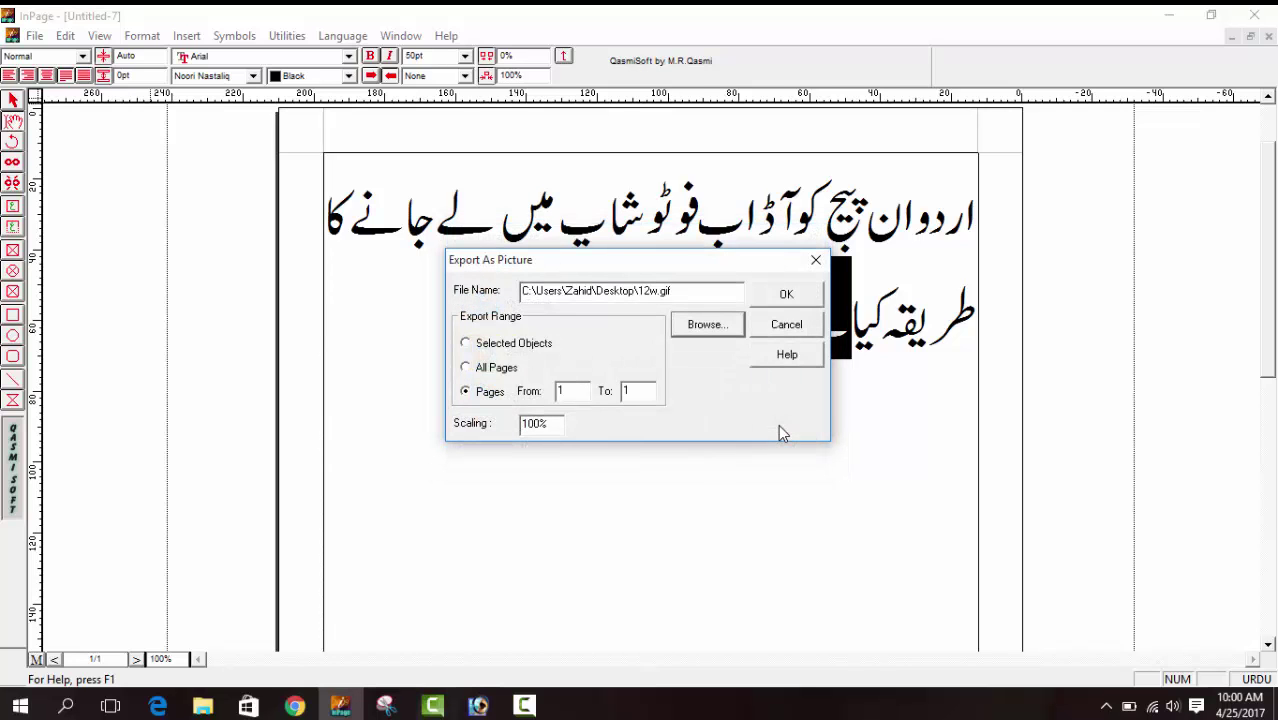
{"action": "left_click", "coordinate": [814, 296]}
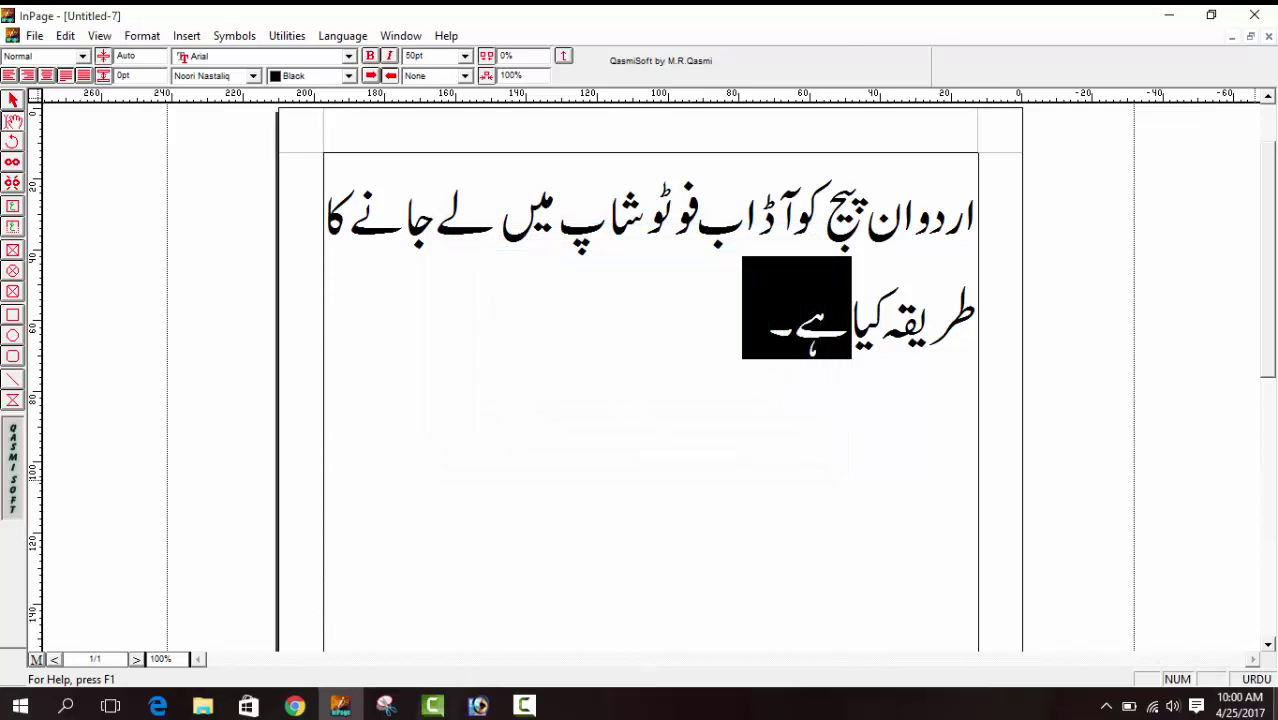
Step: View the exported "12w" picture from the Desktop in Microsoft Office 2010 and close it
{"action": "key", "text": "super+d"}
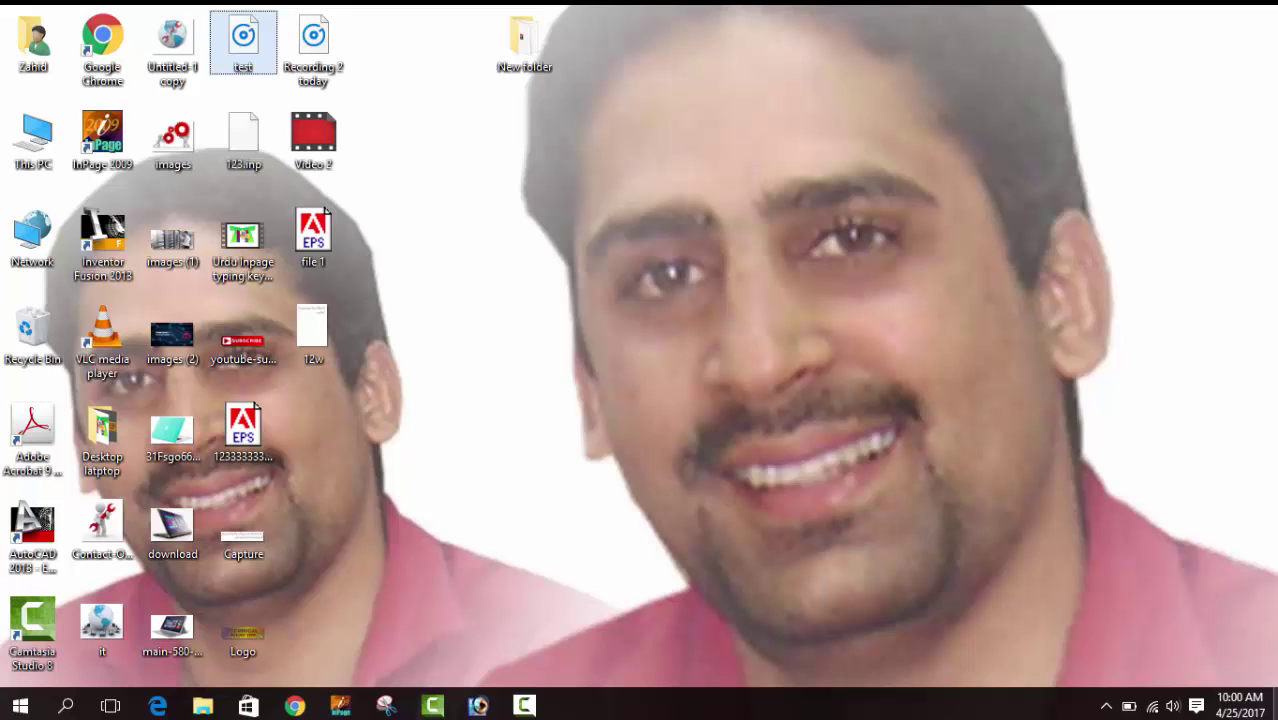
{"action": "double_click", "coordinate": [313, 328]}
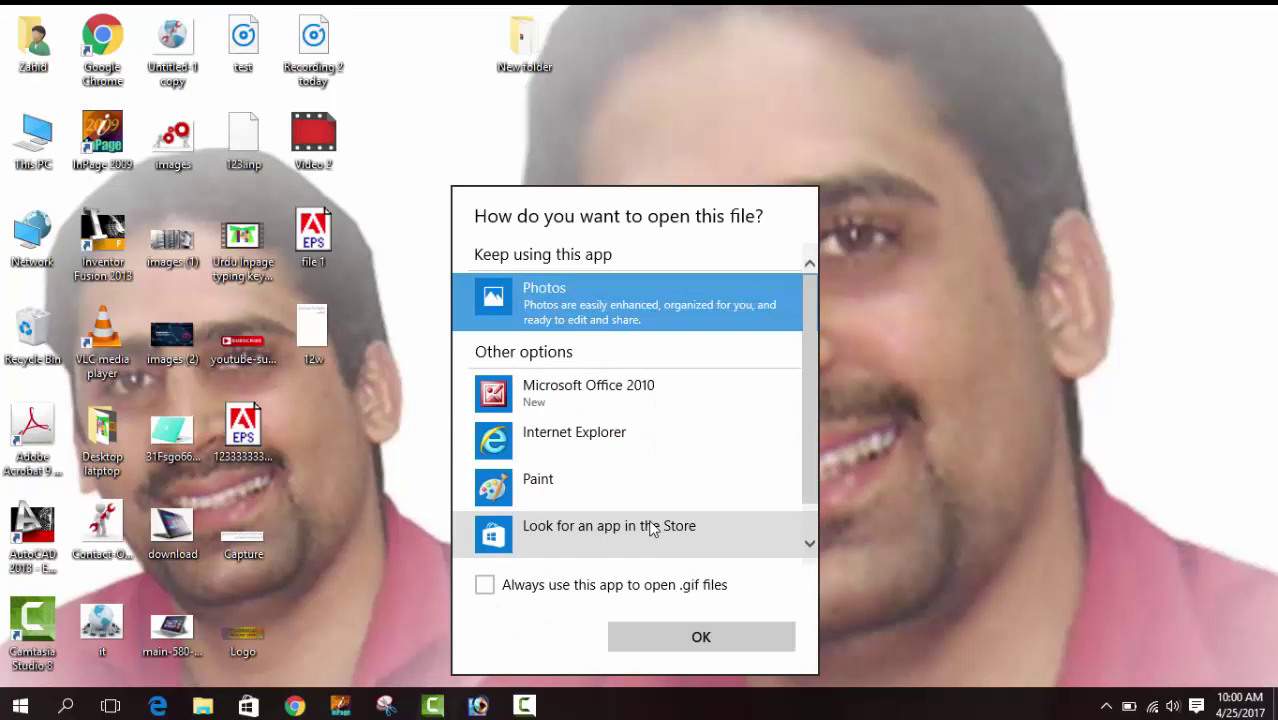
{"action": "left_click", "coordinate": [583, 405]}
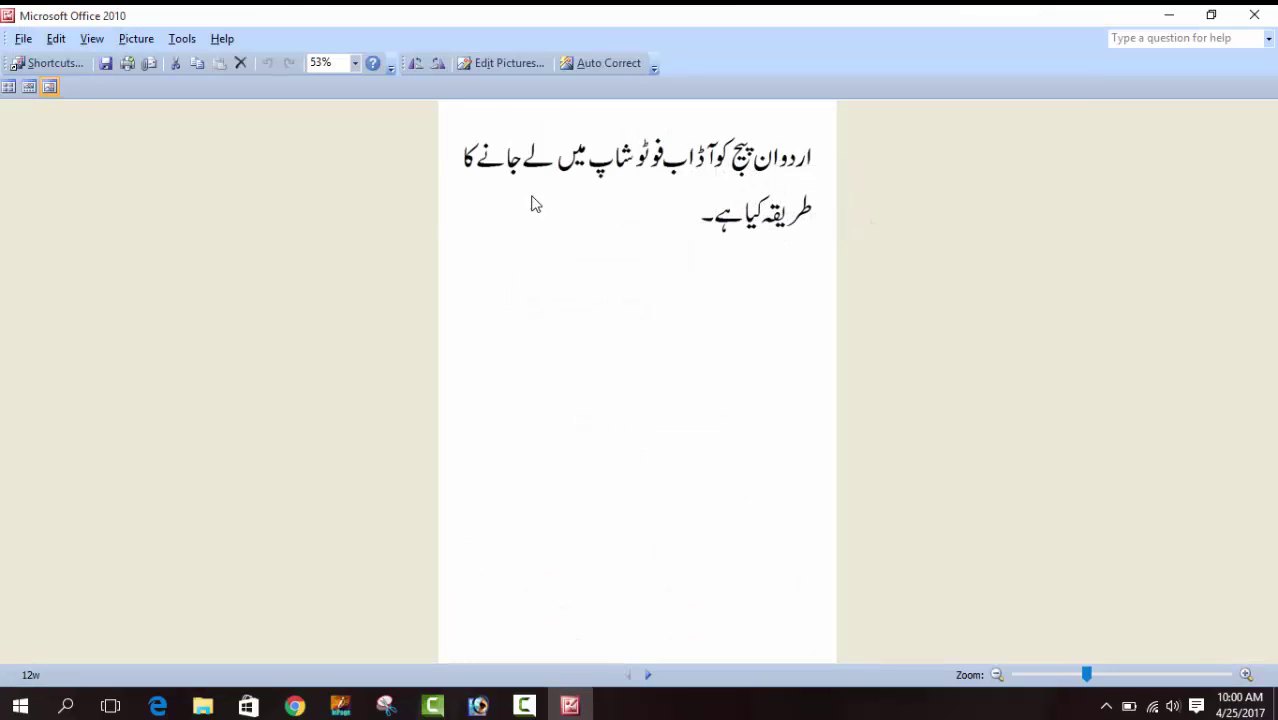
{"action": "left_click", "coordinate": [1256, 20]}
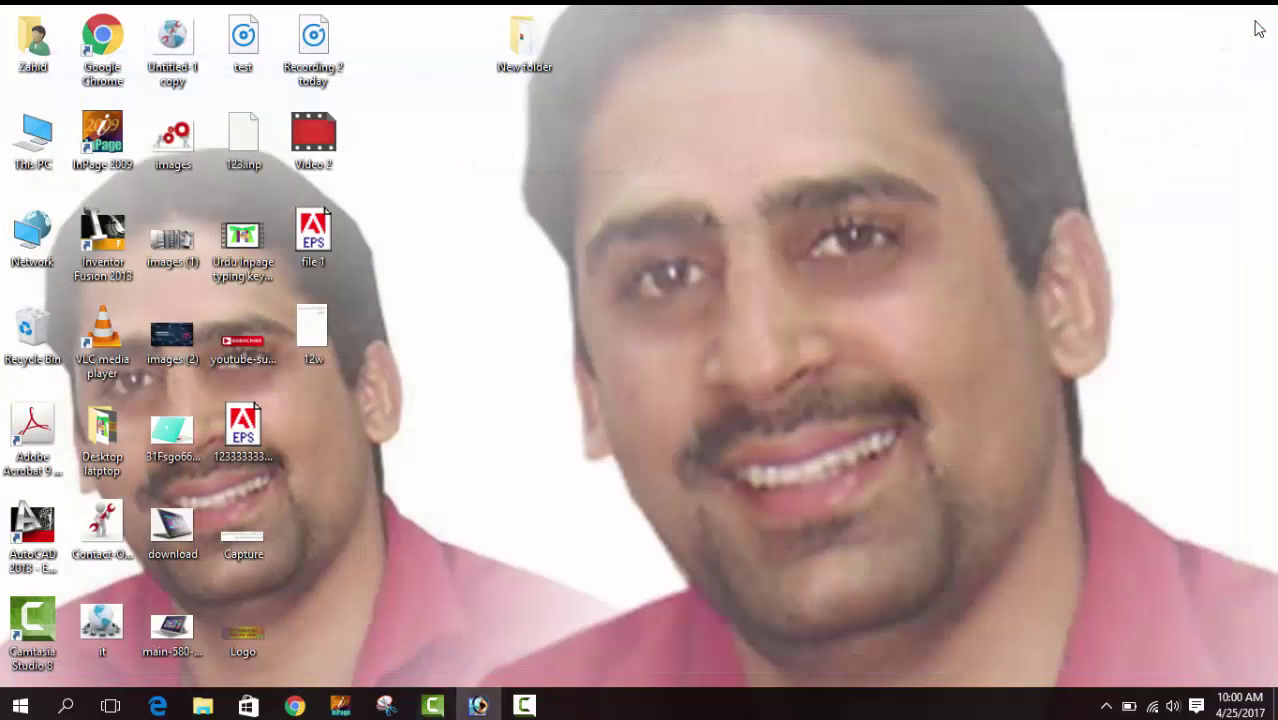
Step: Switch to Adobe Photoshop and open the GIF file "12w" from the Desktop
{"action": "left_click", "coordinate": [480, 707]}
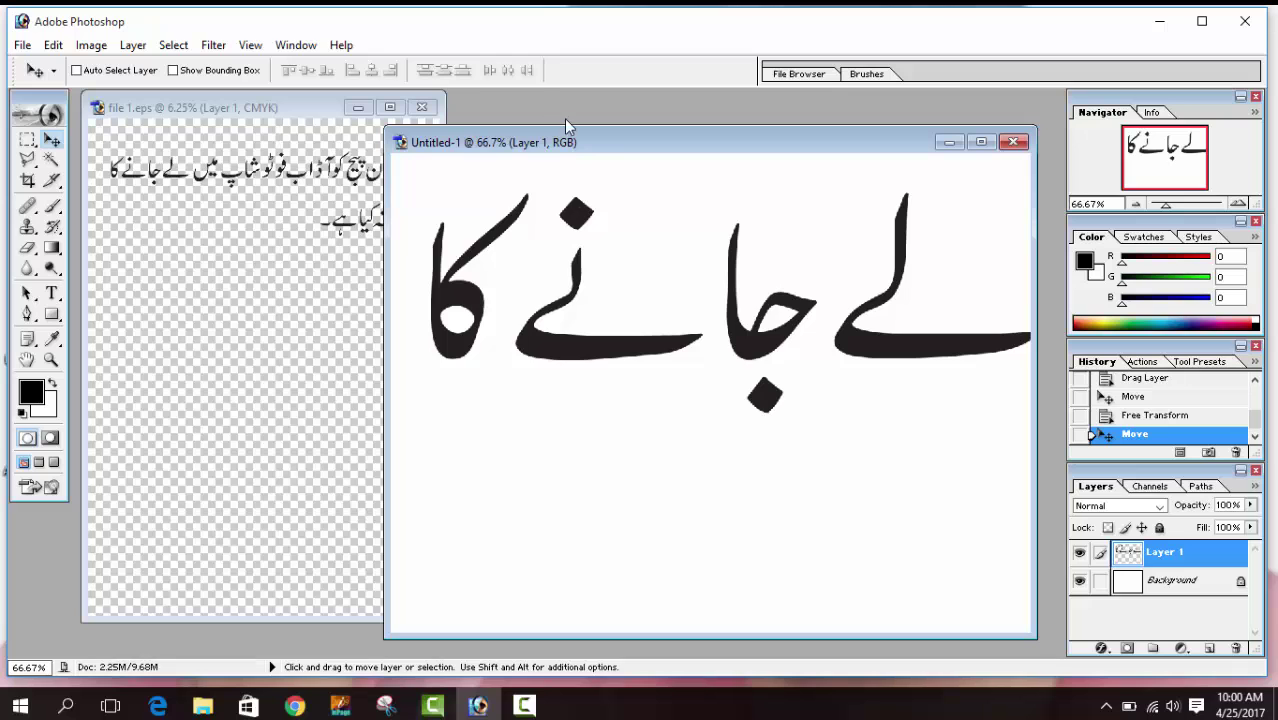
{"action": "key", "text": "ctrl+o"}
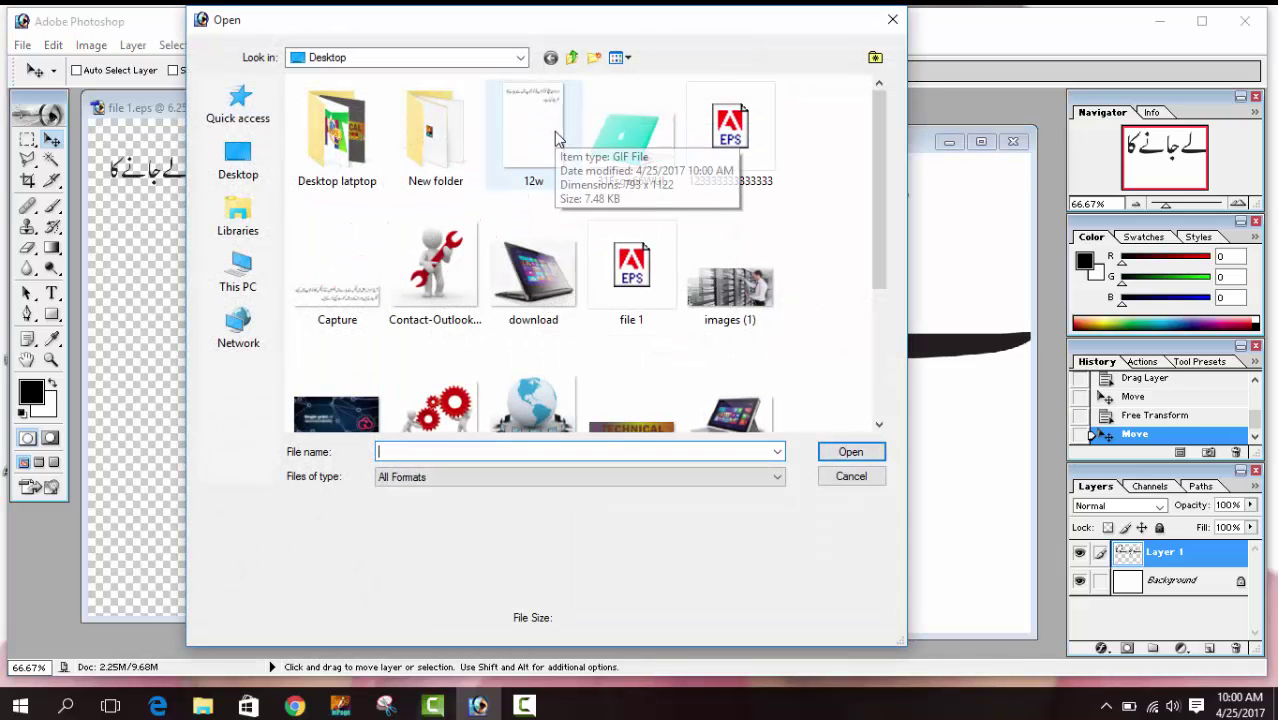
{"action": "left_click", "coordinate": [554, 131]}
{"action": "double_click", "coordinate": [554, 131]}
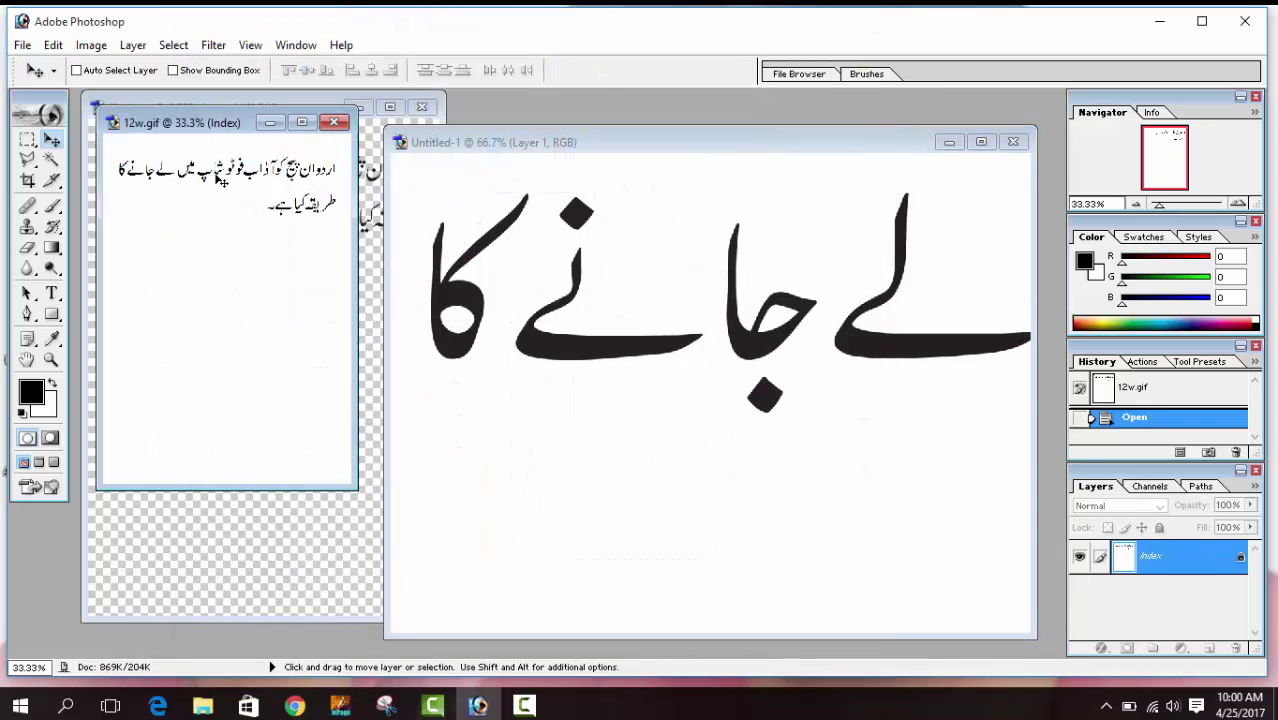
Step: Try to move the contents of 12w.gif into the Untitled-1 image with the Move tool
{"action": "left_click_drag", "start_coordinate": [220, 178], "coordinate": [597, 290]}
{"action": "left_click_drag", "start_coordinate": [300, 190], "coordinate": [650, 348]}
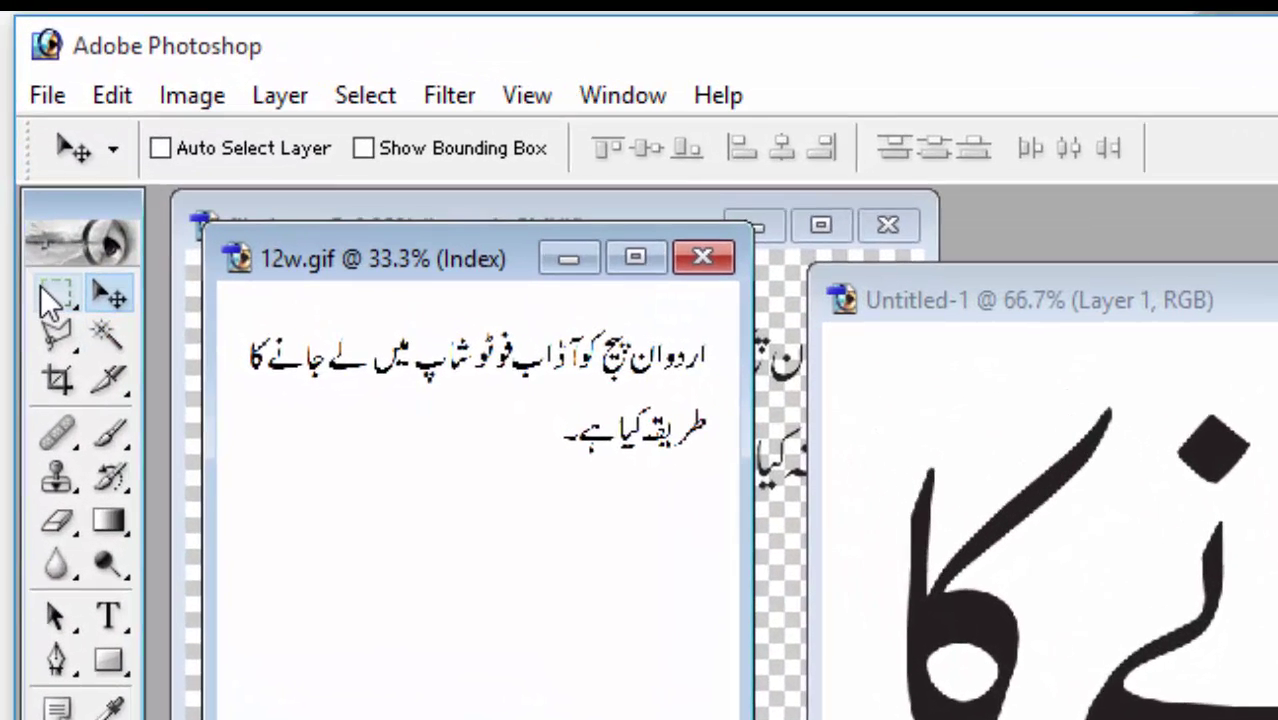
Step: Select the two Urdu text lines in 12w.gif with a rectangular marquee and copy them into the Untitled-1 image
{"action": "left_click", "coordinate": [41, 211]}
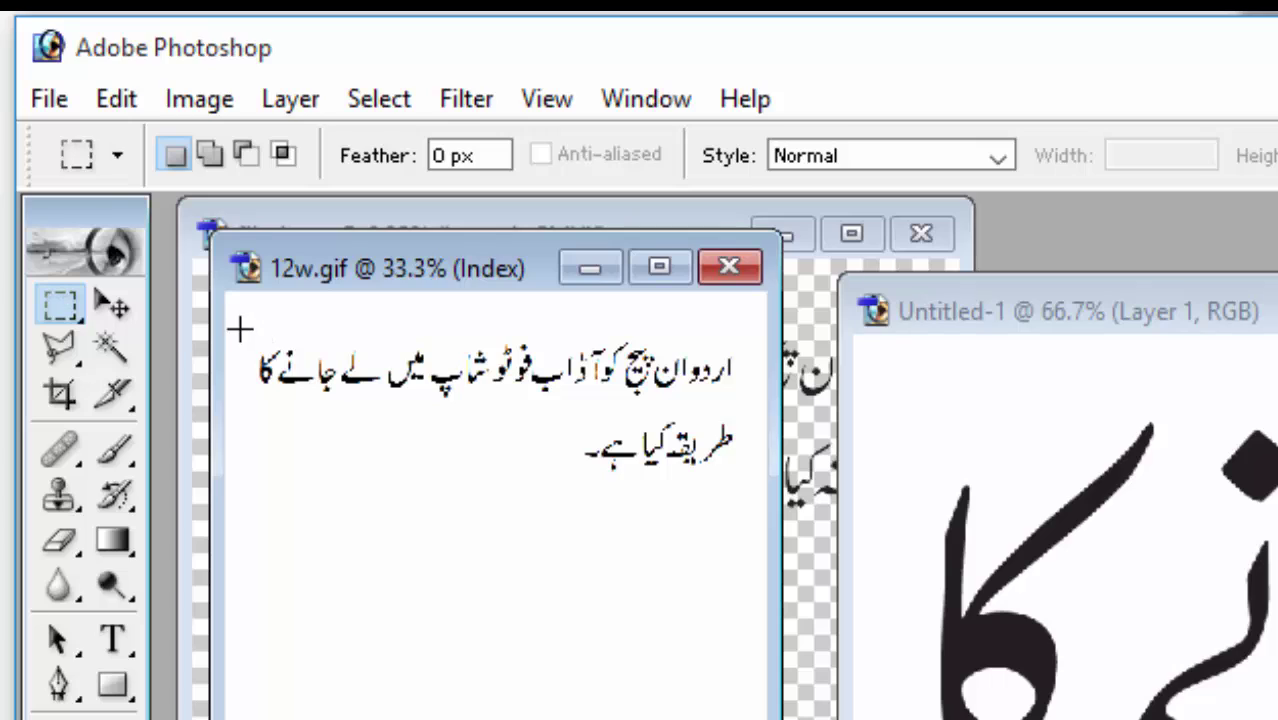
{"action": "left_click_drag", "start_coordinate": [165, 228], "coordinate": [406, 326]}
{"action": "left_click_drag", "start_coordinate": [609, 479], "coordinate": [695, 470]}
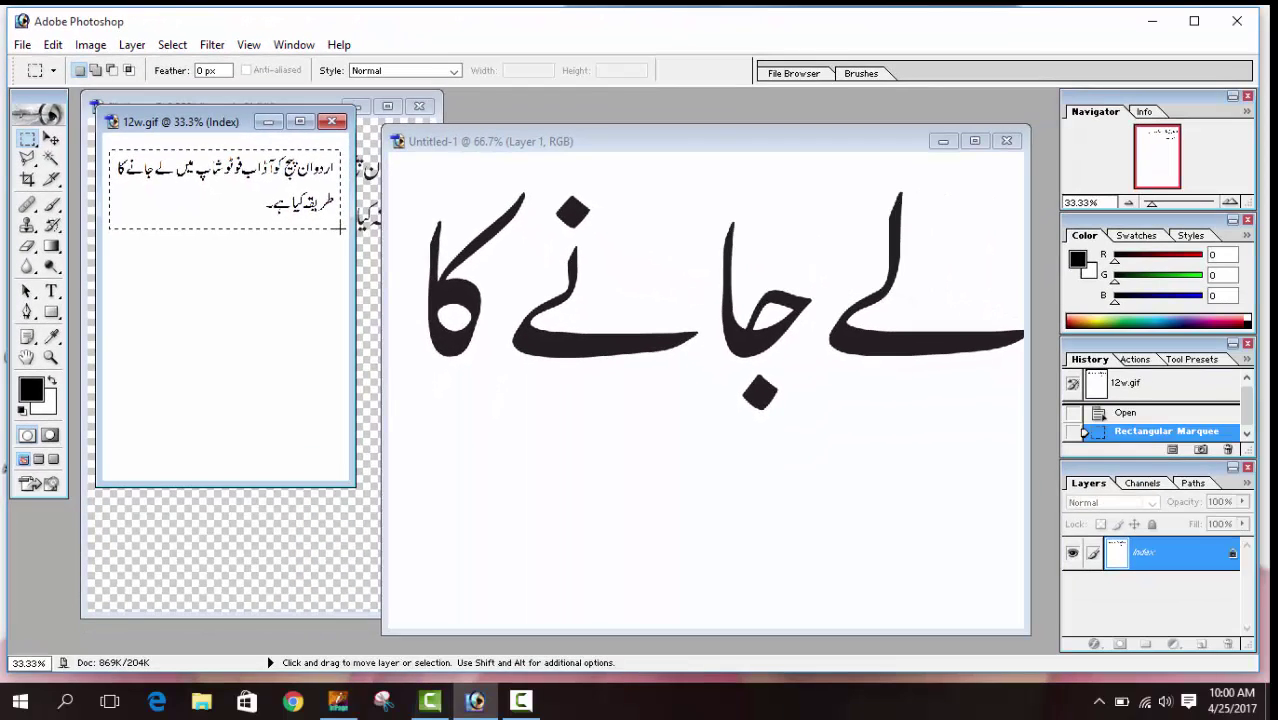
{"action": "key", "text": "ctrl+c"}
{"action": "left_click", "coordinate": [660, 362]}
{"action": "key", "text": "ctrl+v"}
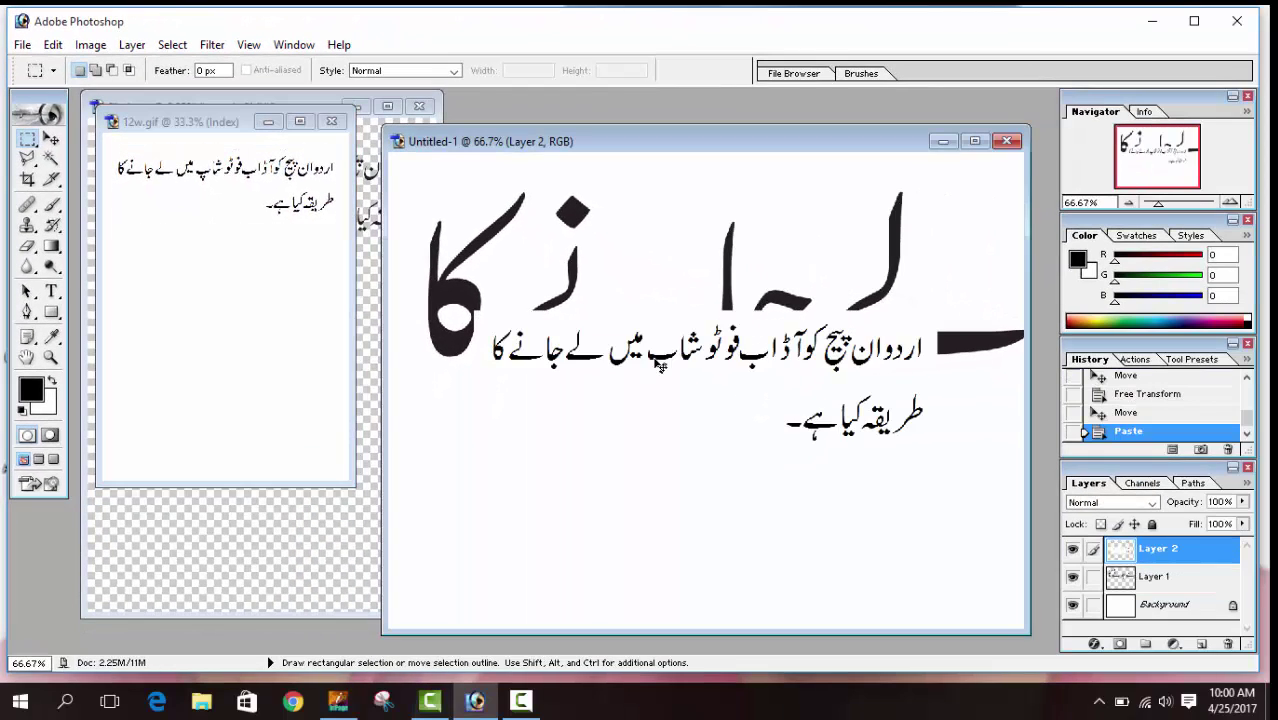
{"action": "left_click_drag", "start_coordinate": [716, 356], "coordinate": [700, 368]}
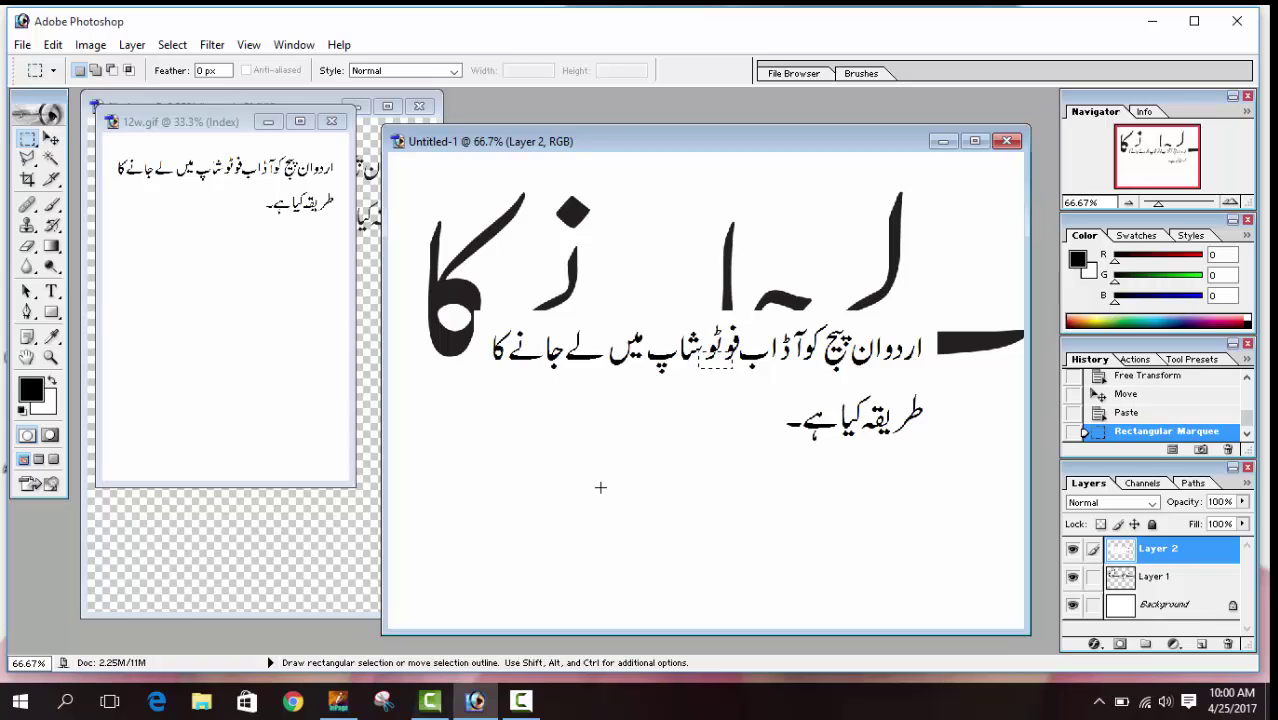
Step: Clear the selection, move the pasted two-line Urdu text up in Untitled-1, and enlarge it with Free Transform to nearly the canvas width
{"action": "left_click", "coordinate": [600, 487]}
{"action": "left_click", "coordinate": [50, 138]}
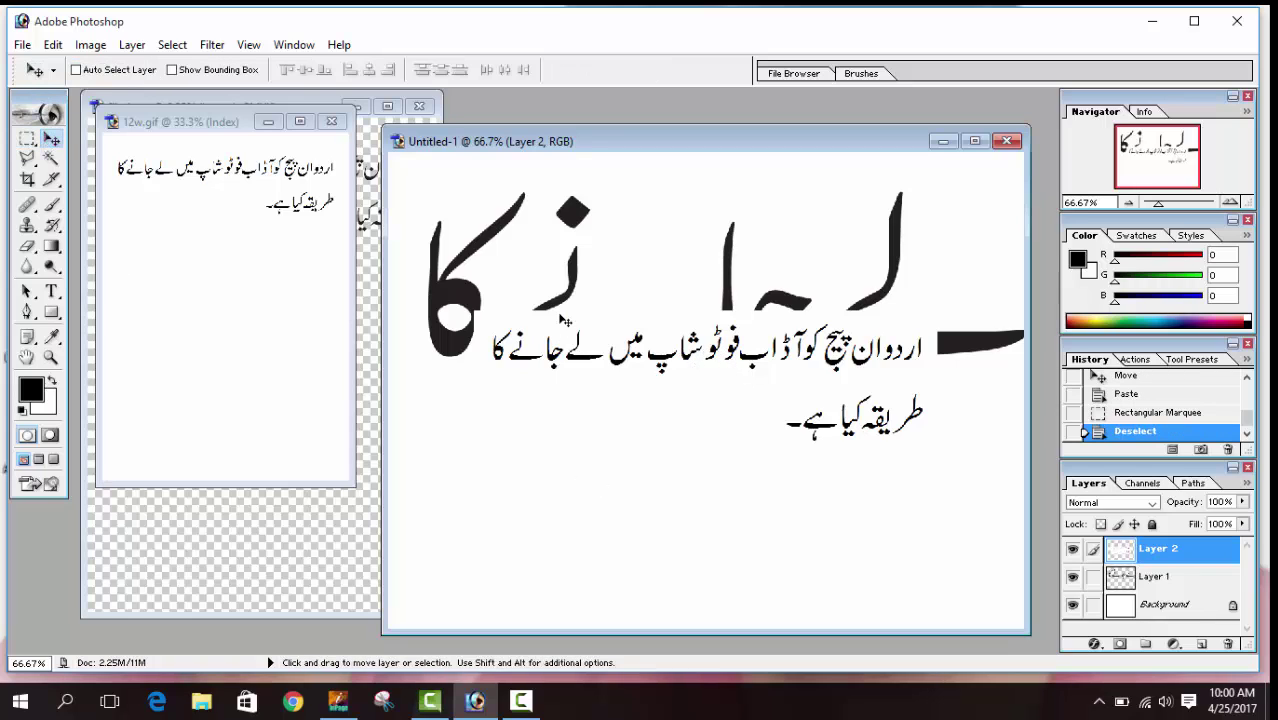
{"action": "left_click_drag", "start_coordinate": [652, 360], "coordinate": [735, 215]}
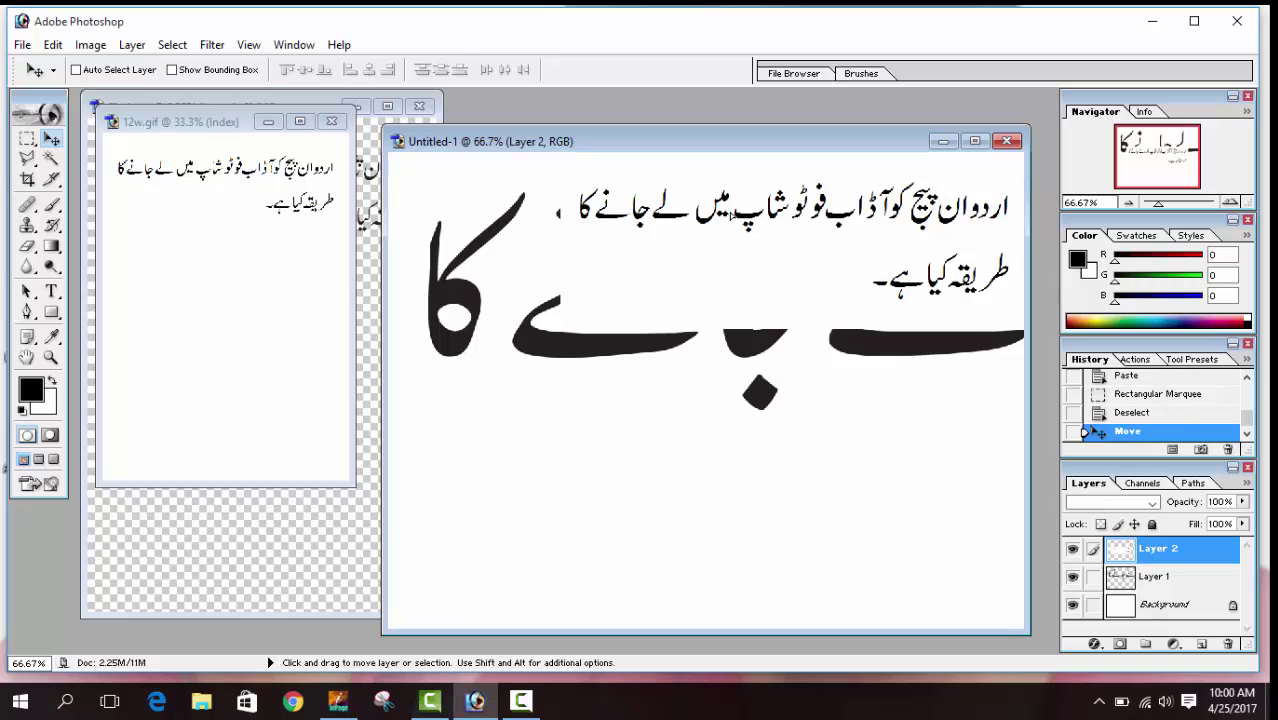
{"action": "key", "text": "ctrl+t"}
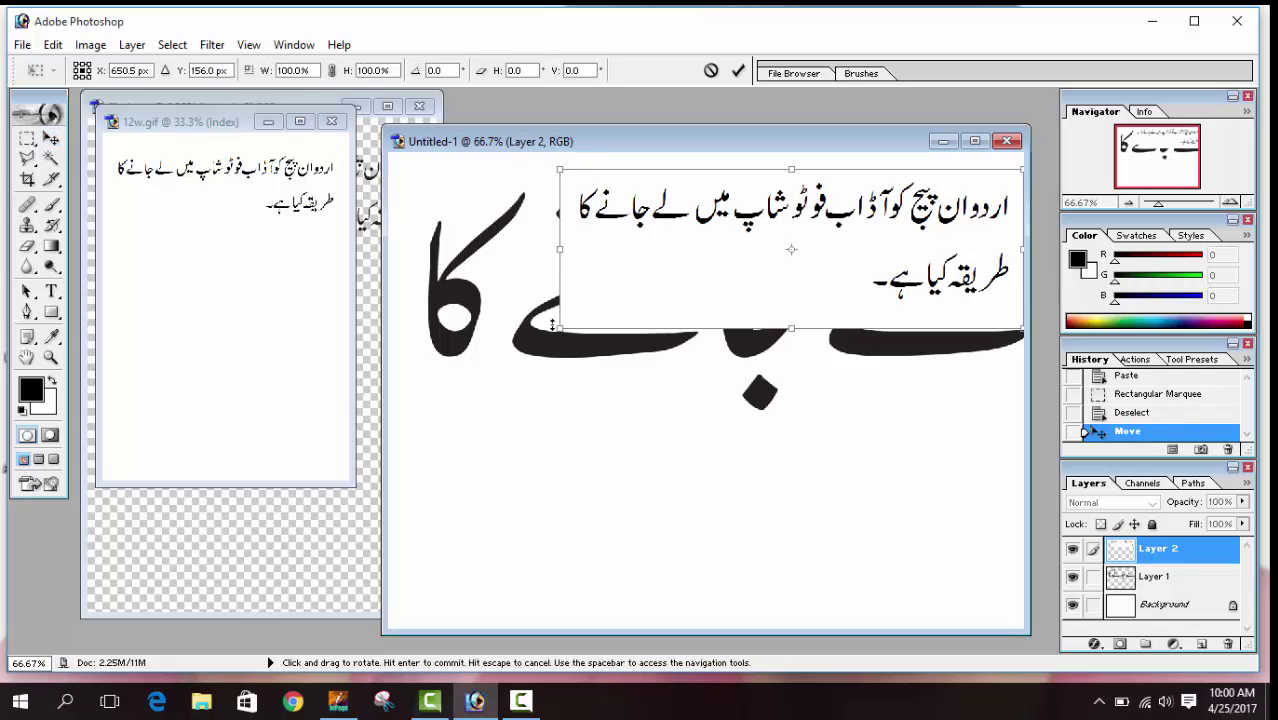
{"action": "left_click_drag", "start_coordinate": [559, 327], "coordinate": [392, 386]}
{"action": "key", "text": "Return"}
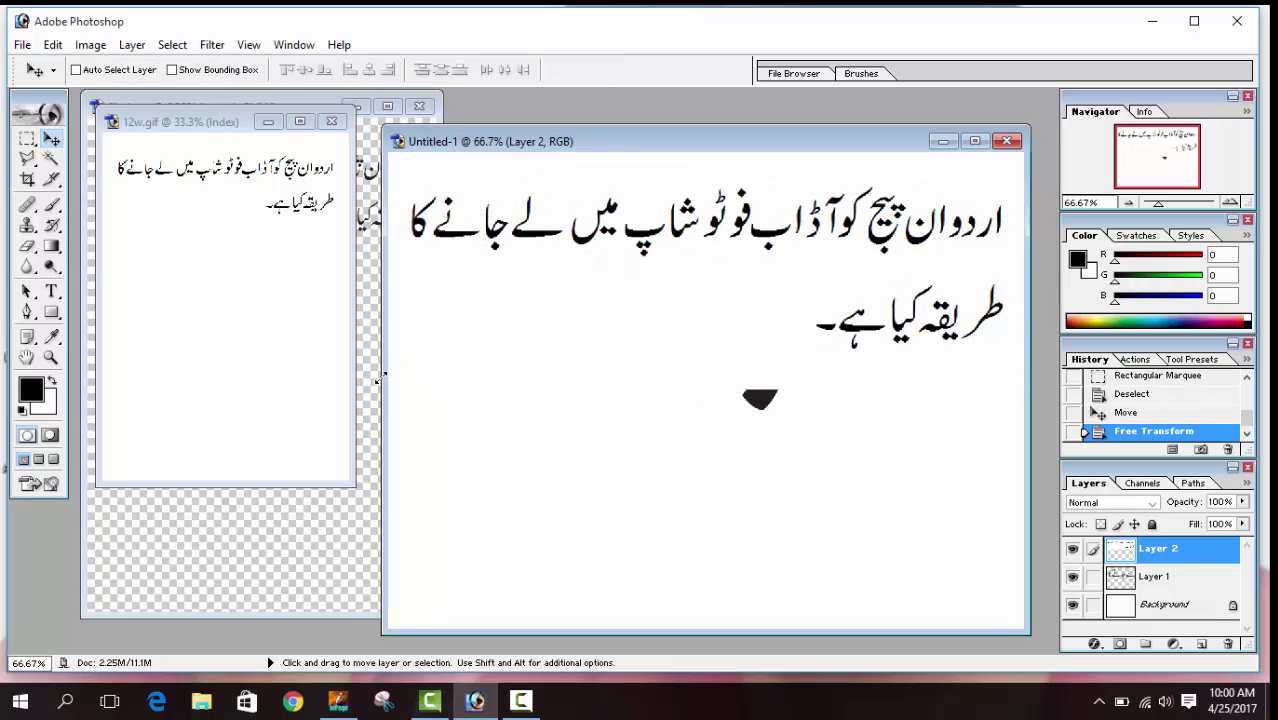
Step: Switch to the InPage document containing the Urdu text
{"action": "left_click", "coordinate": [333, 702]}
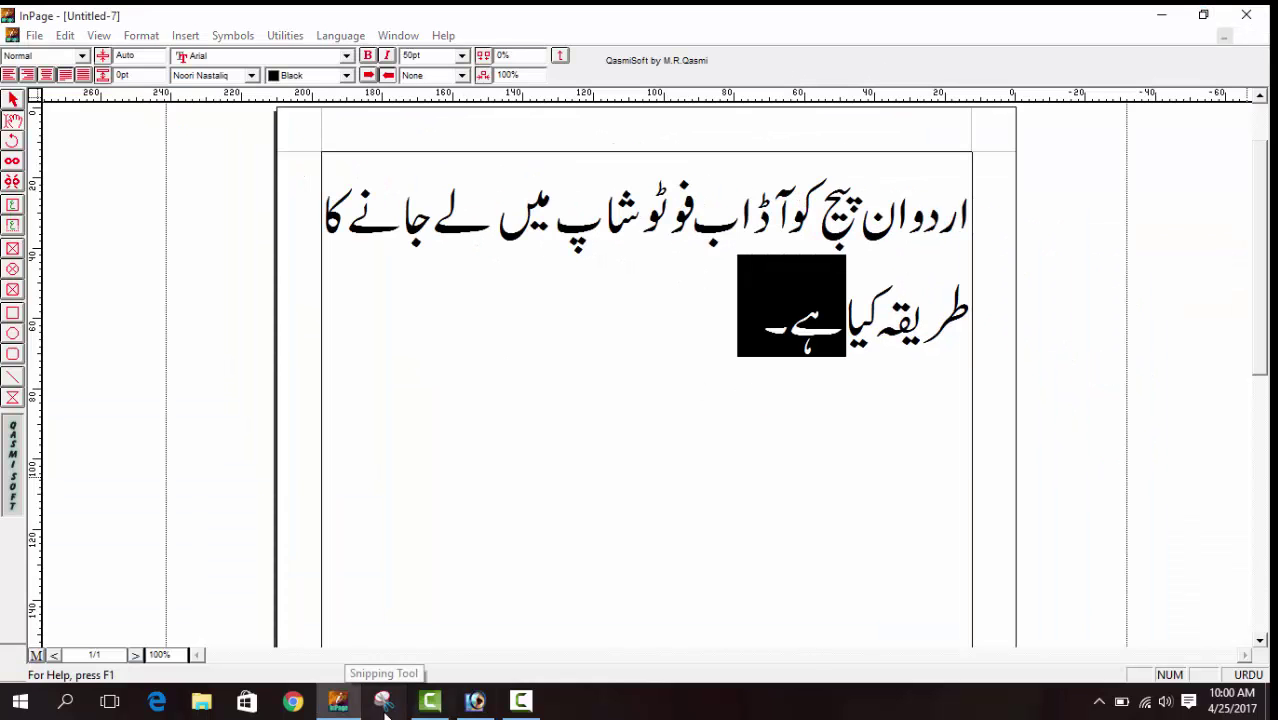
{"action": "left_click", "coordinate": [384, 701]}
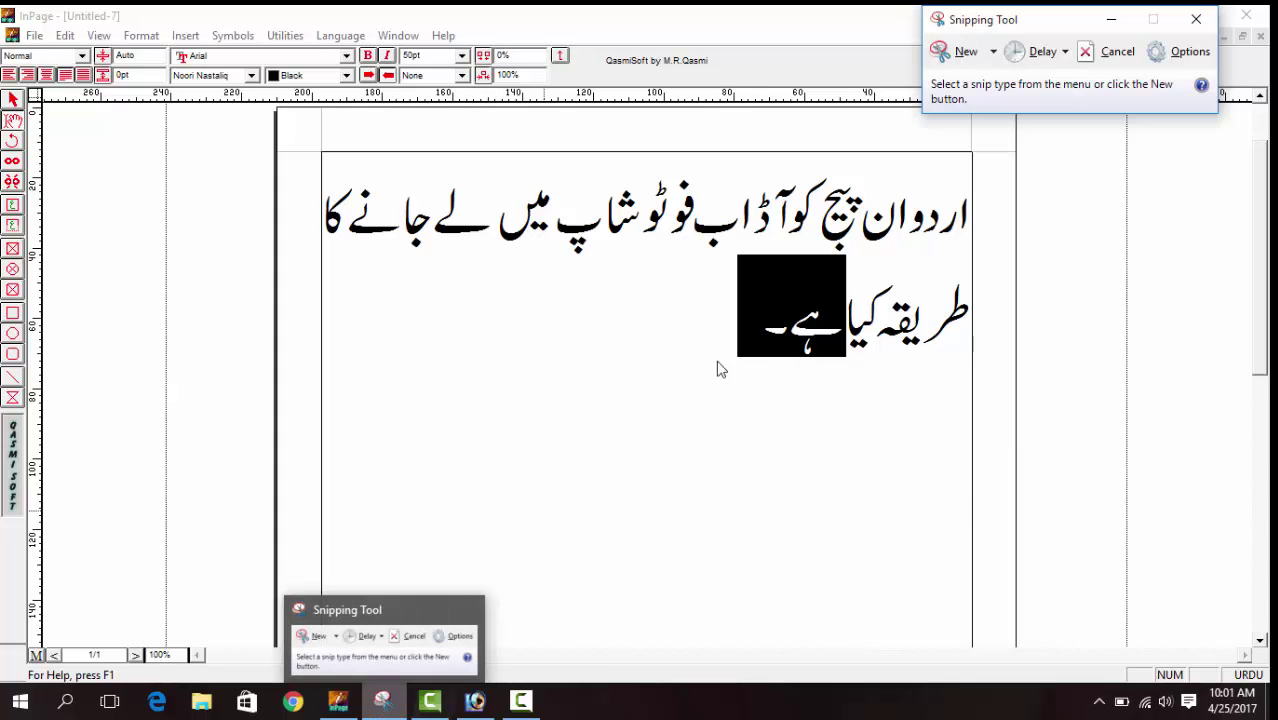
{"action": "left_click", "coordinate": [960, 51]}
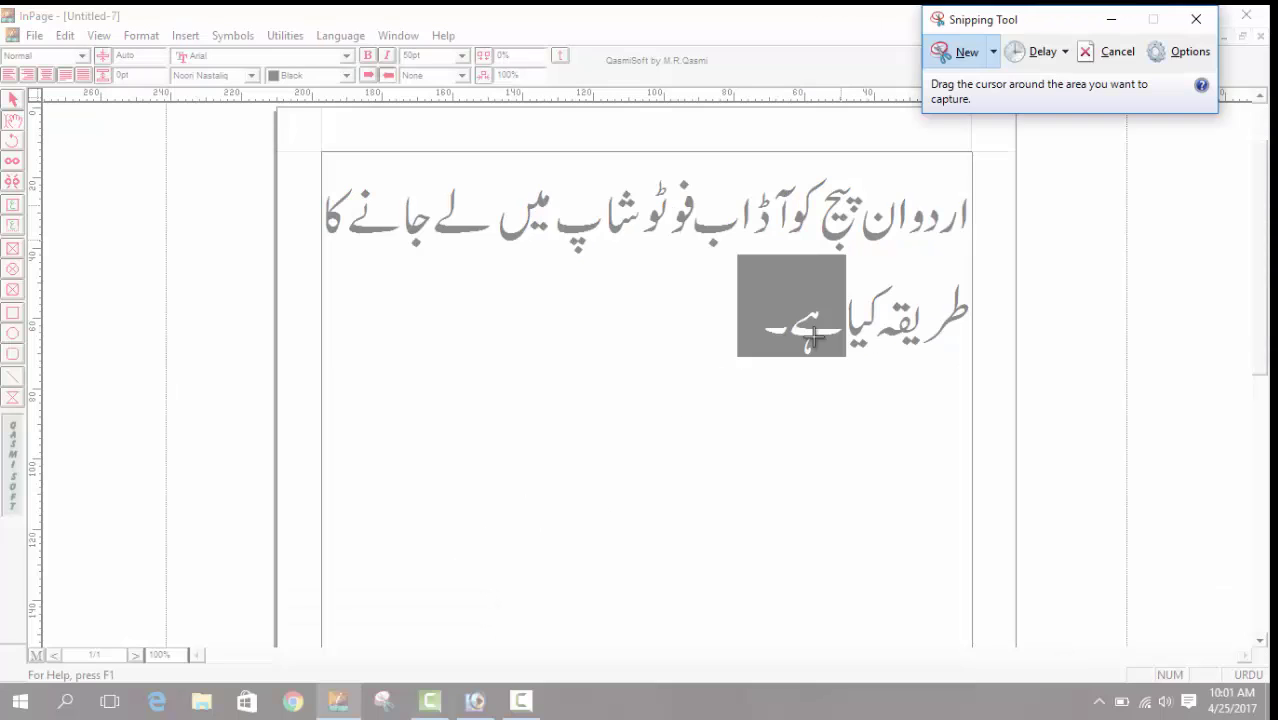
{"action": "key", "text": "Escape"}
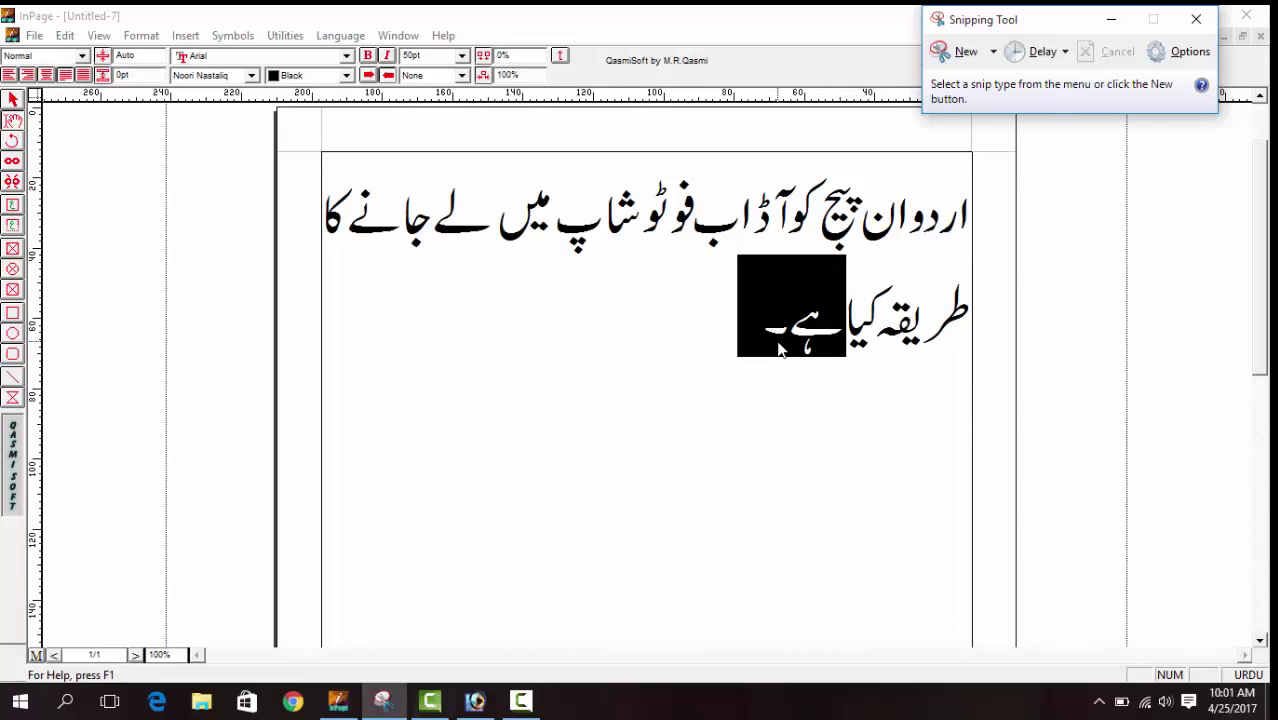
{"action": "key", "text": "ctrl+n"}
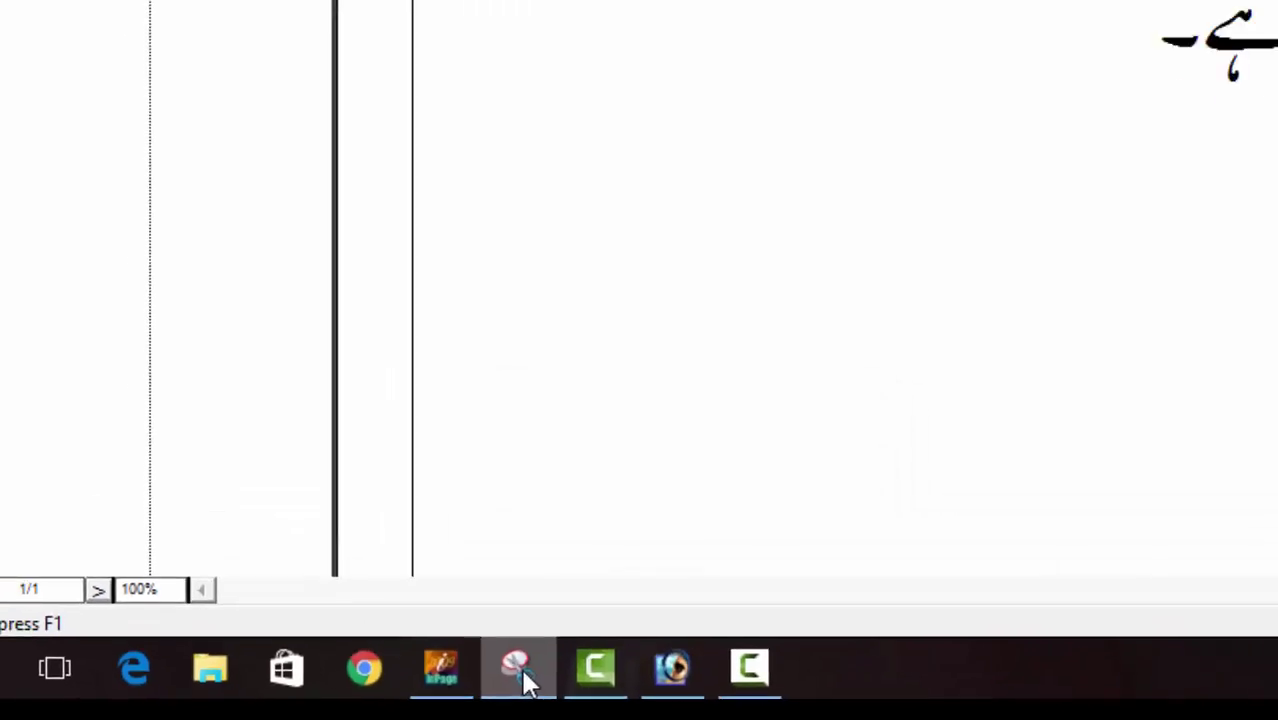
Step: Open Snipping Tool and capture the two Urdu text lines on the InPage page as a new snip
{"action": "left_click", "coordinate": [655, 650]}
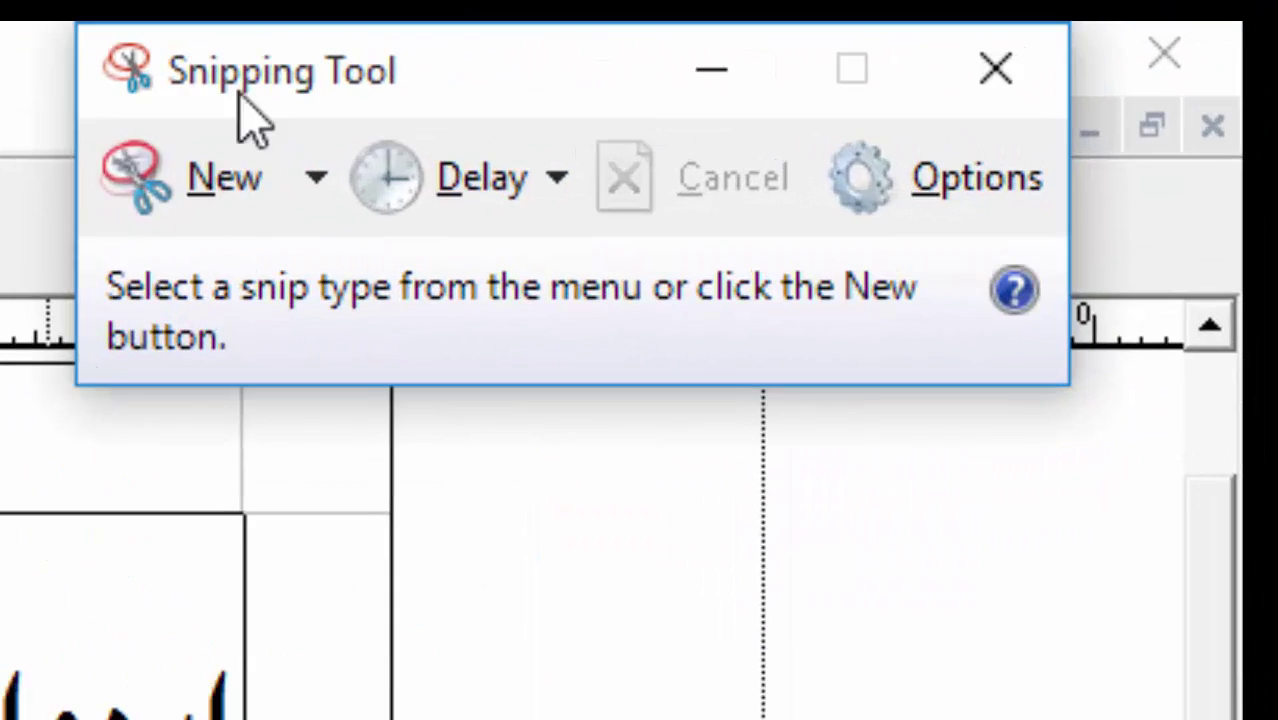
{"action": "left_click", "coordinate": [215, 178]}
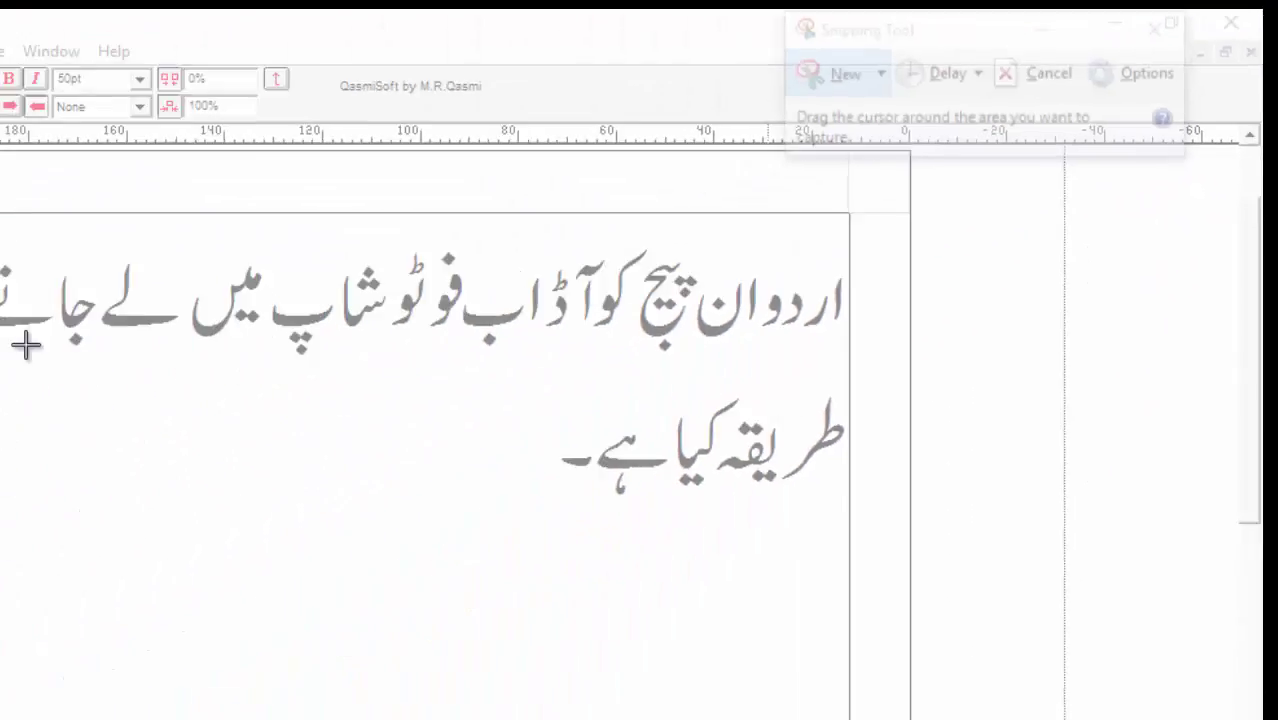
{"action": "left_click_drag", "start_coordinate": [322, 154], "coordinate": [968, 376]}
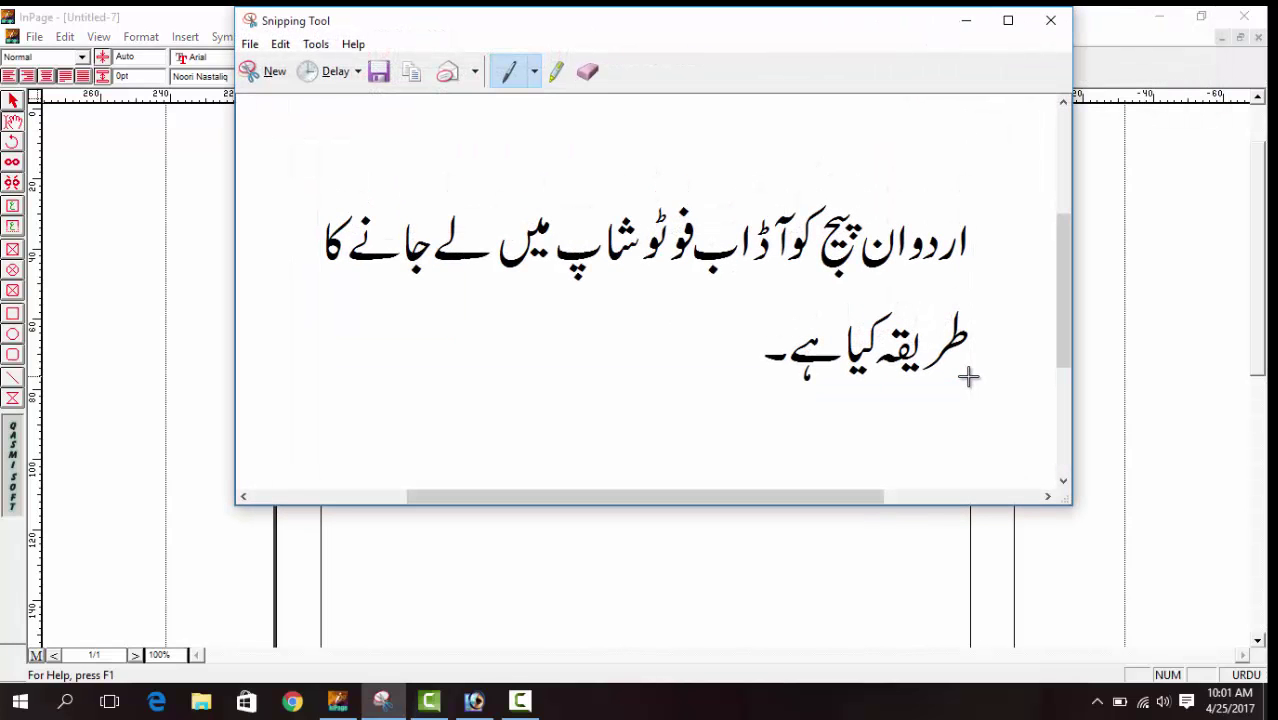
Step: Save the snip to the Desktop as the PNG file "Capture", replacing the existing file, and close Snipping Tool
{"action": "left_click", "coordinate": [383, 72]}
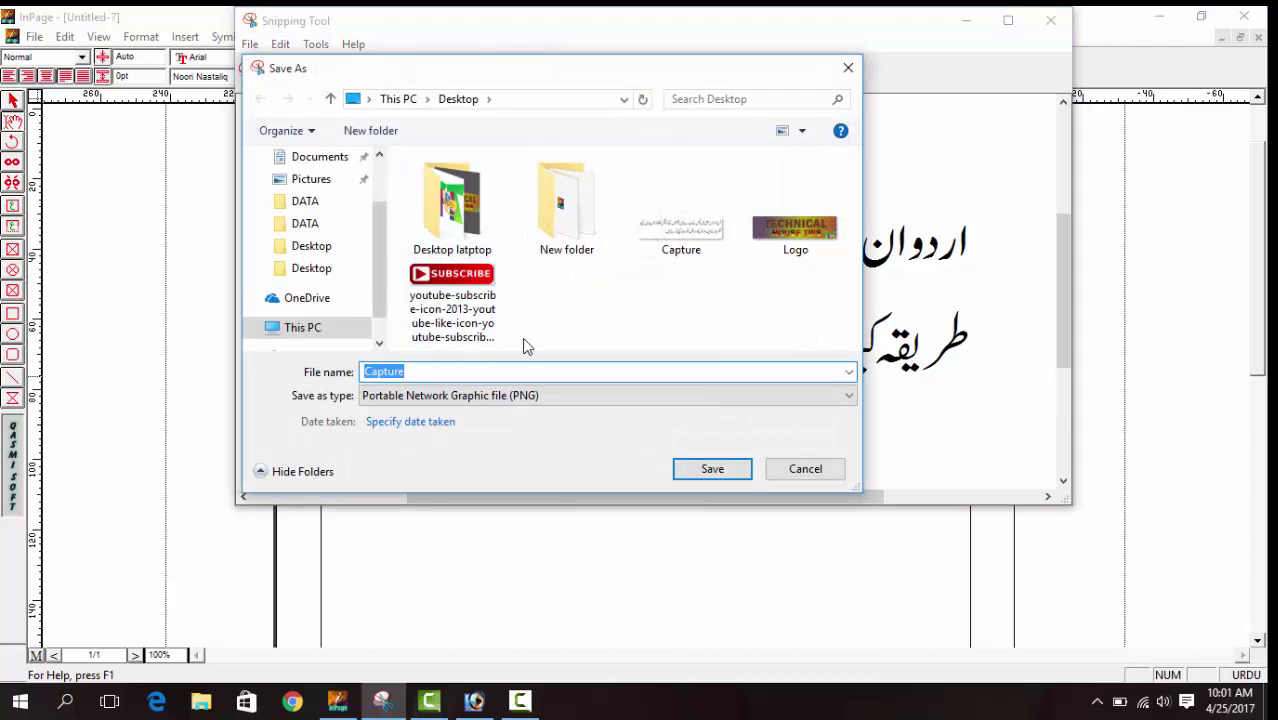
{"action": "double_click", "coordinate": [703, 251]}
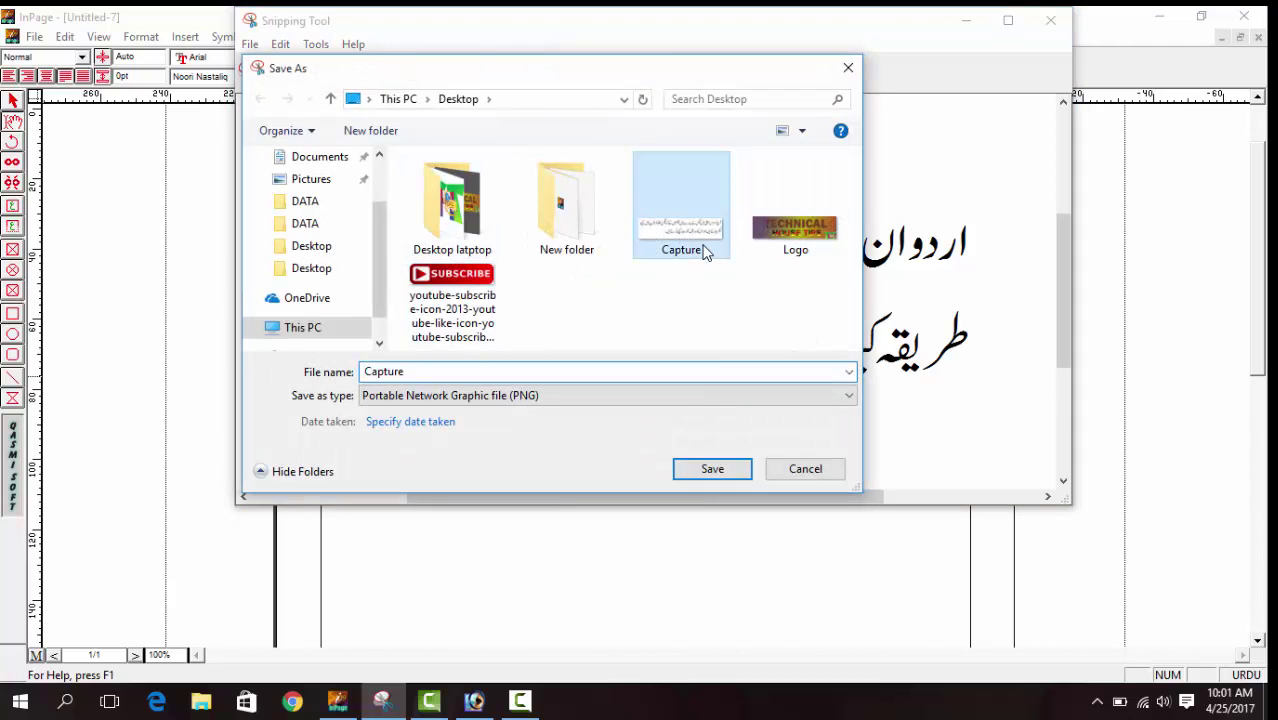
{"action": "left_click", "coordinate": [679, 357]}
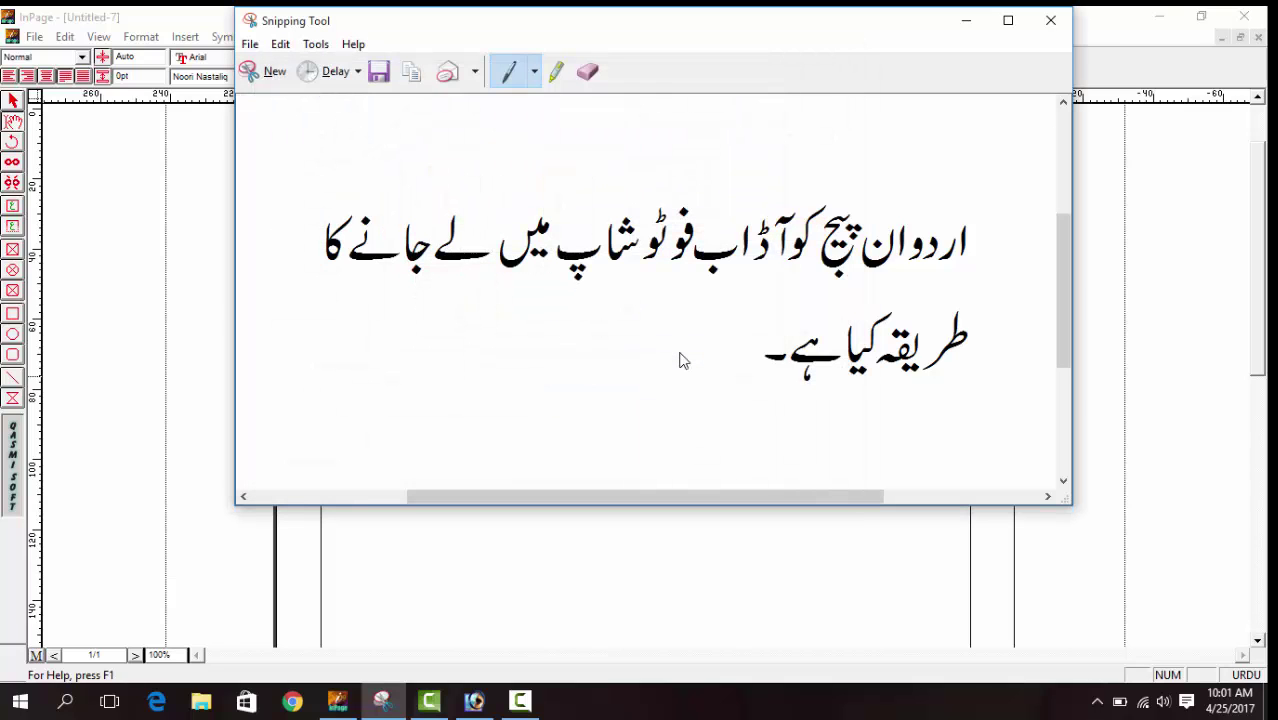
{"action": "left_click", "coordinate": [1050, 20]}
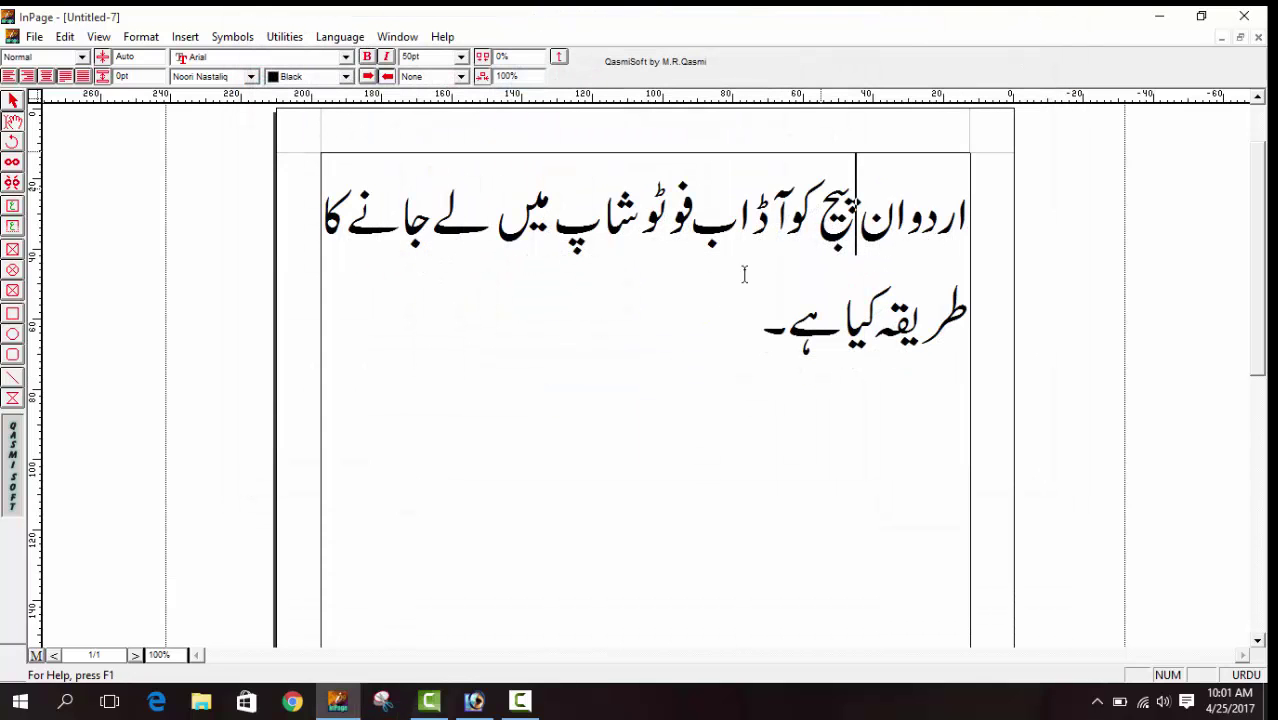
Step: Switch to Adobe Photoshop and open the "Capture" image from the Desktop
{"action": "left_click", "coordinate": [476, 702]}
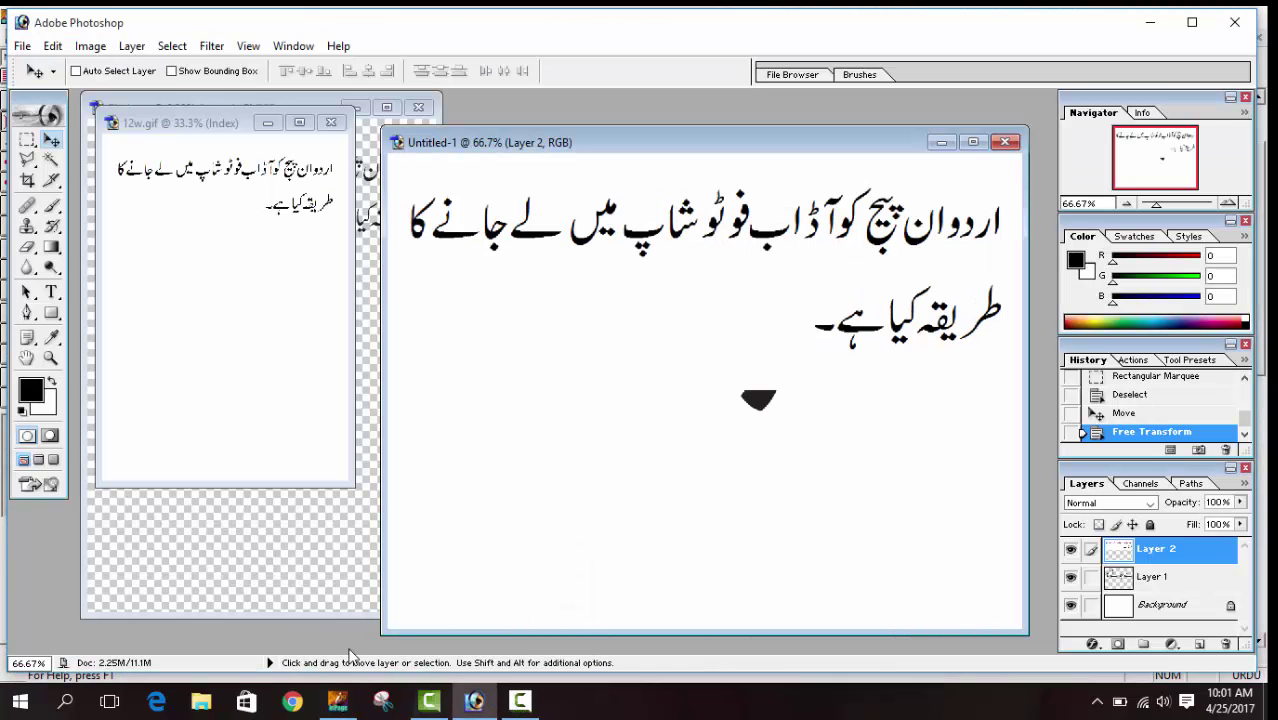
{"action": "double_click", "coordinate": [324, 636]}
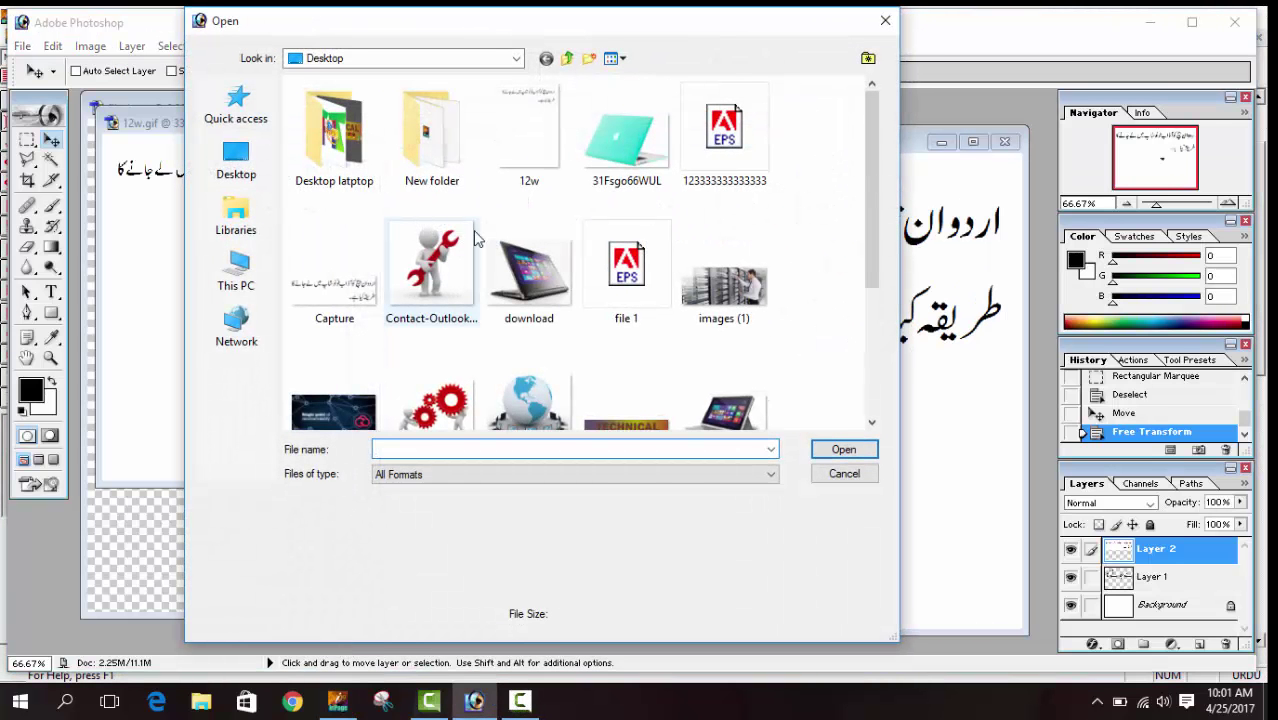
{"action": "double_click", "coordinate": [355, 300]}
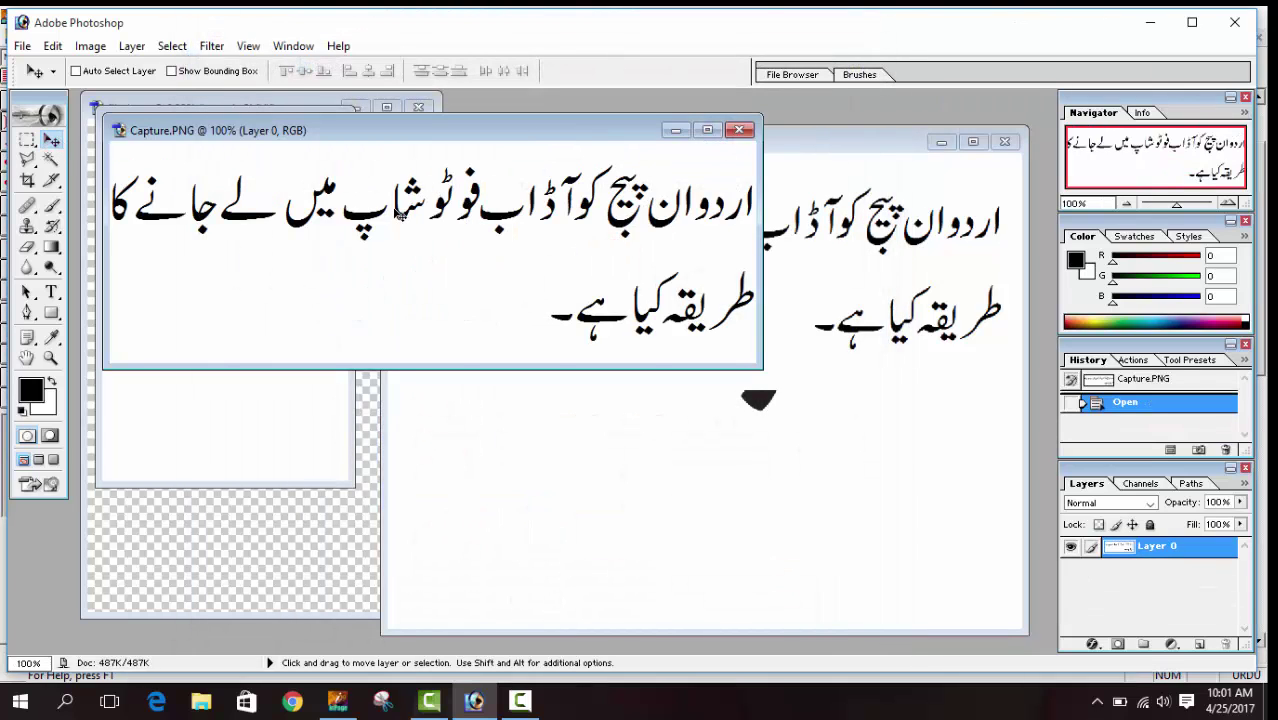
Step: Copy the Capture.PNG layer into Untitled-1 with the Move tool, place it just below the first large text line, and minimize Photoshop
{"action": "left_click_drag", "start_coordinate": [398, 215], "coordinate": [890, 350]}
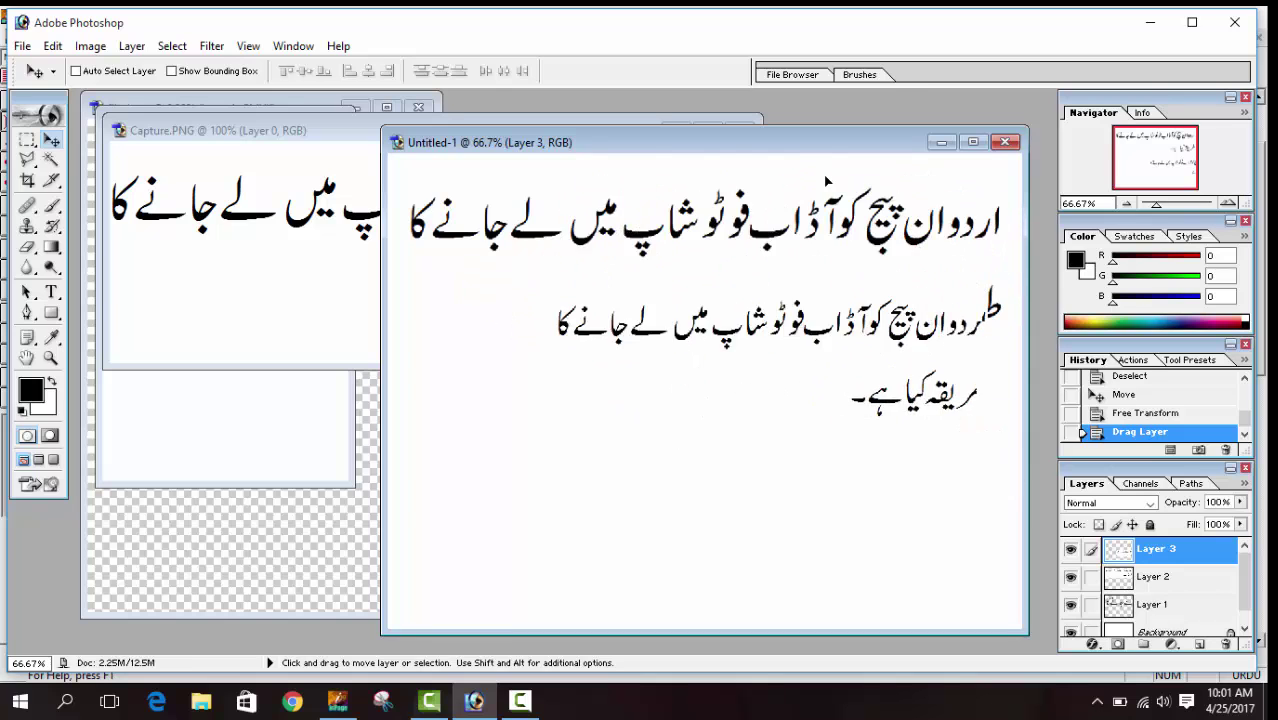
{"action": "left_click_drag", "start_coordinate": [826, 181], "coordinate": [823, 146]}
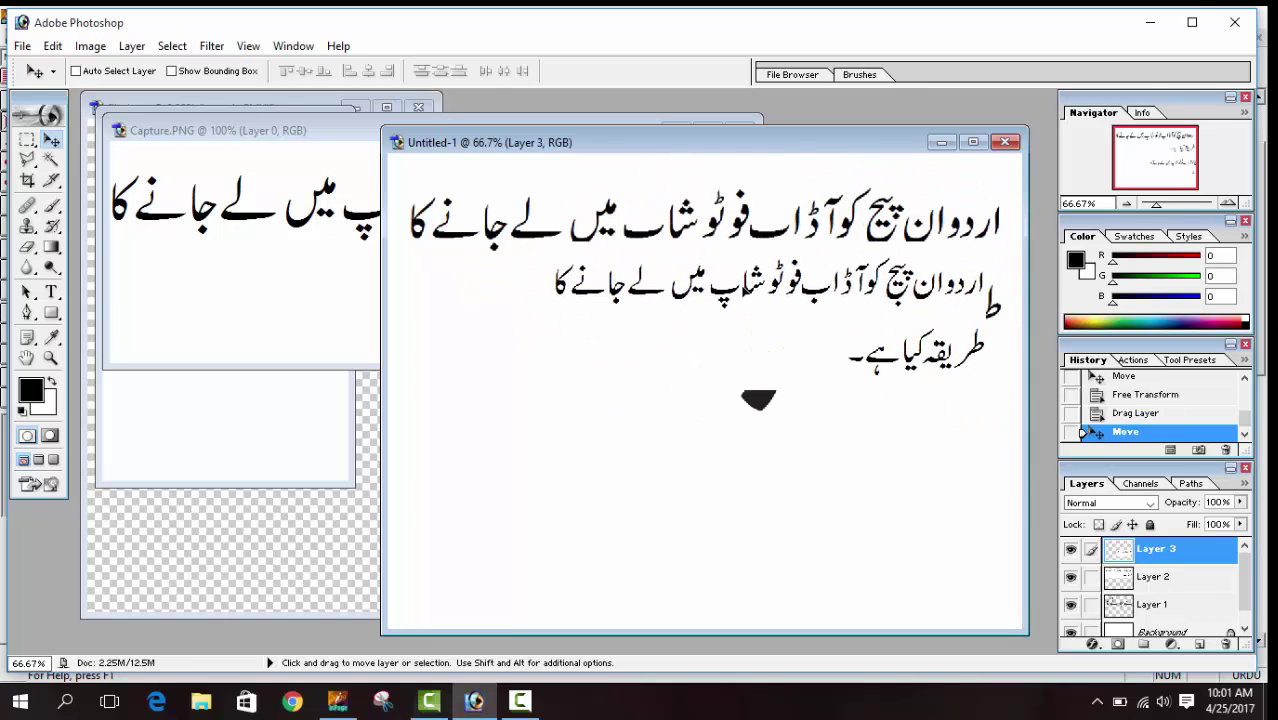
{"action": "left_click", "coordinate": [1152, 22]}
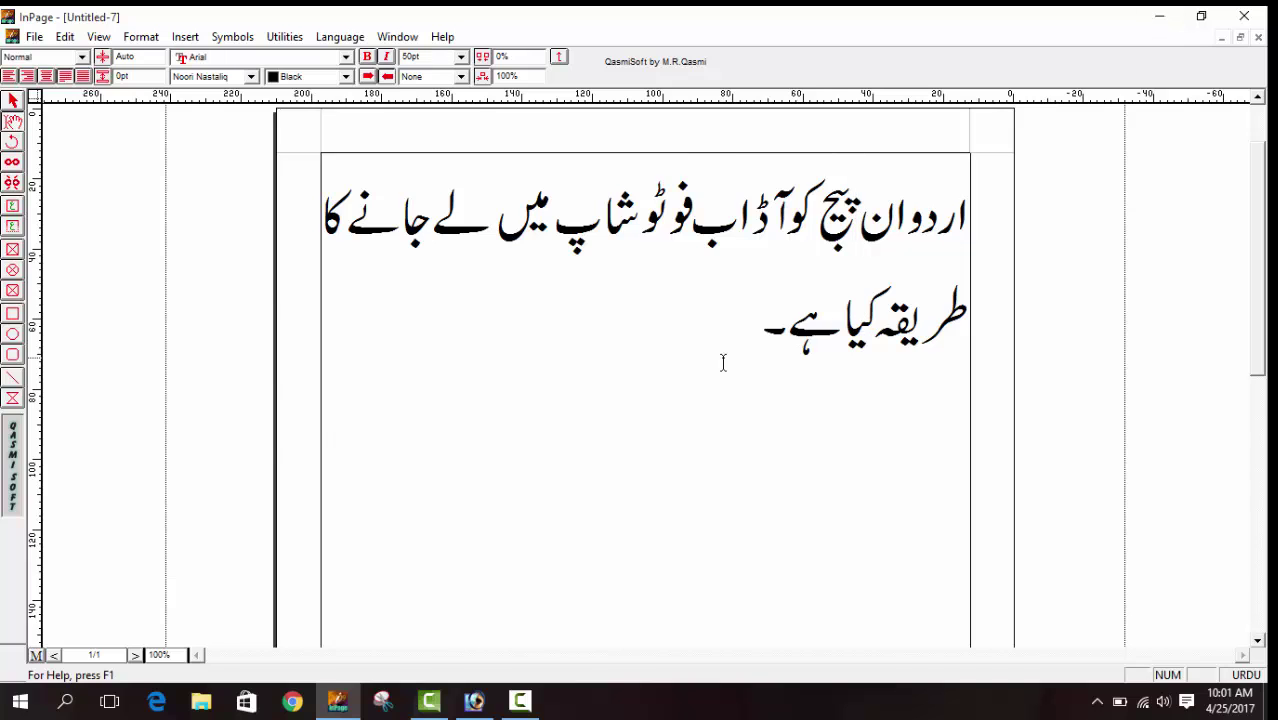